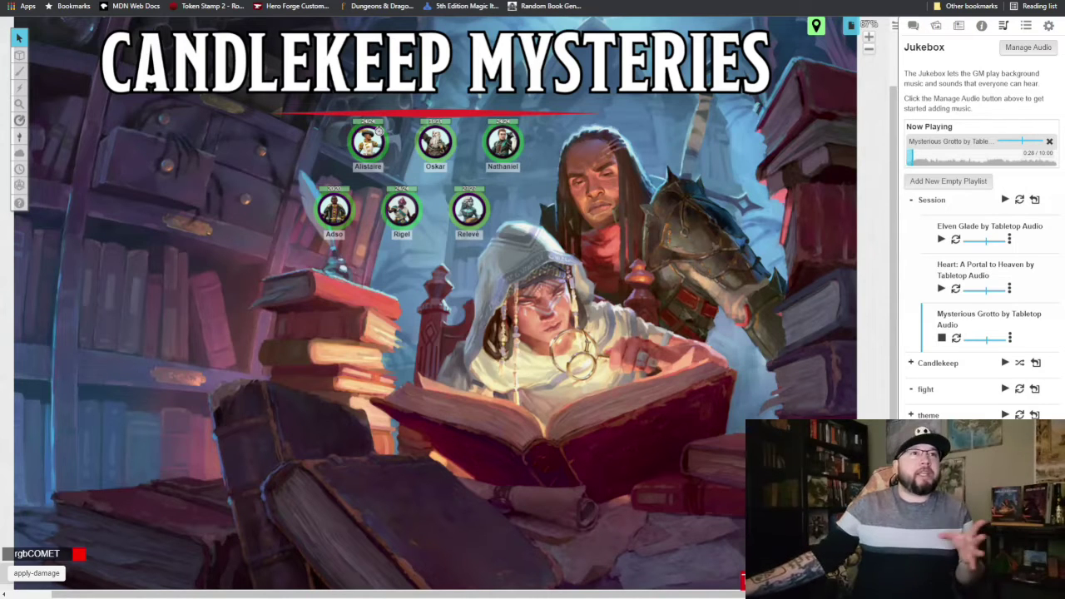
# View the Map of Mystery player handout from the journal in an enlarged window, then close it
pyautogui.hotkey('ctrl', 'Tab')
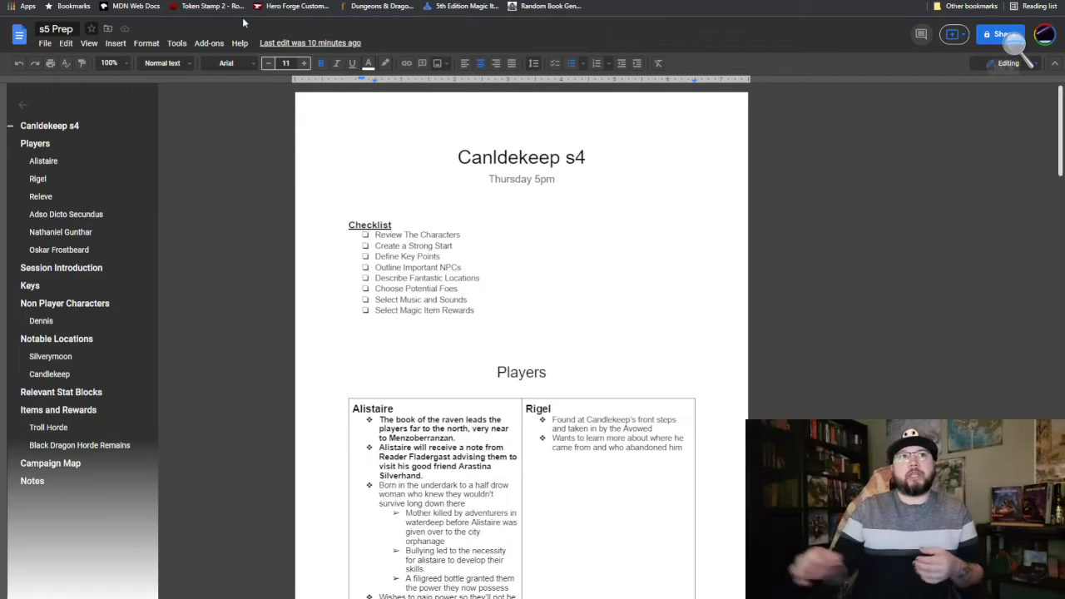
pyautogui.hotkey('ctrl', 'shift', 'Tab')
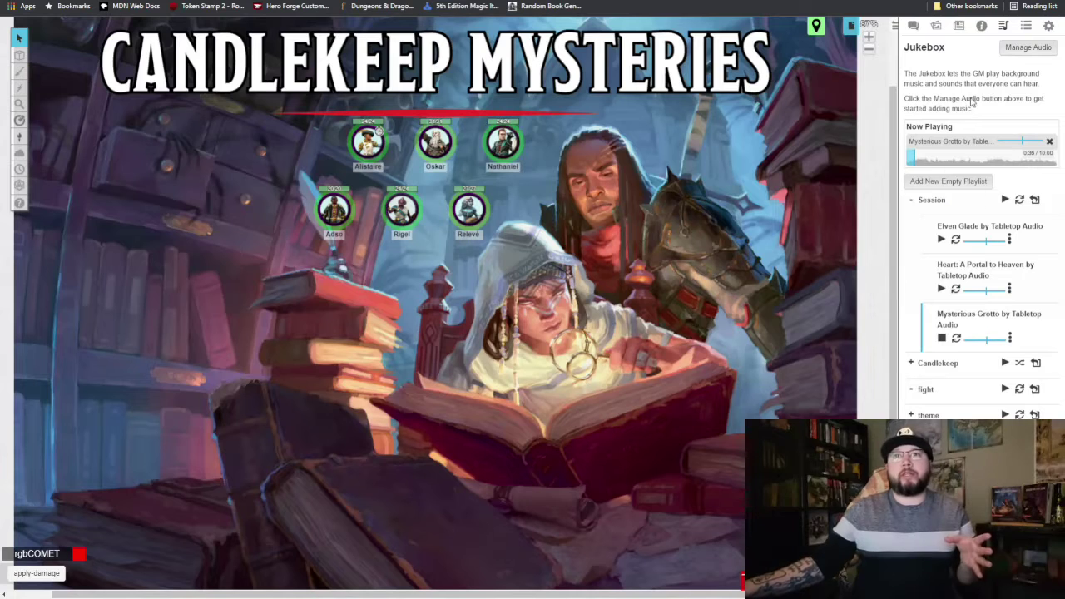
pyautogui.click(958, 26)
pyautogui.click(969, 115)
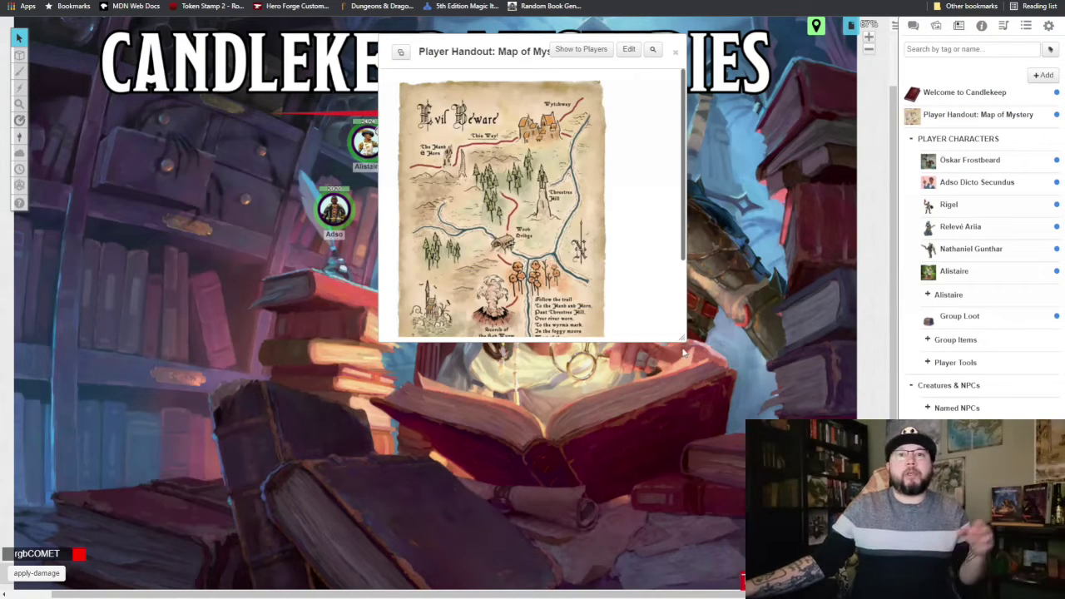
pyautogui.moveTo(682, 340); pyautogui.dragTo(689, 393)
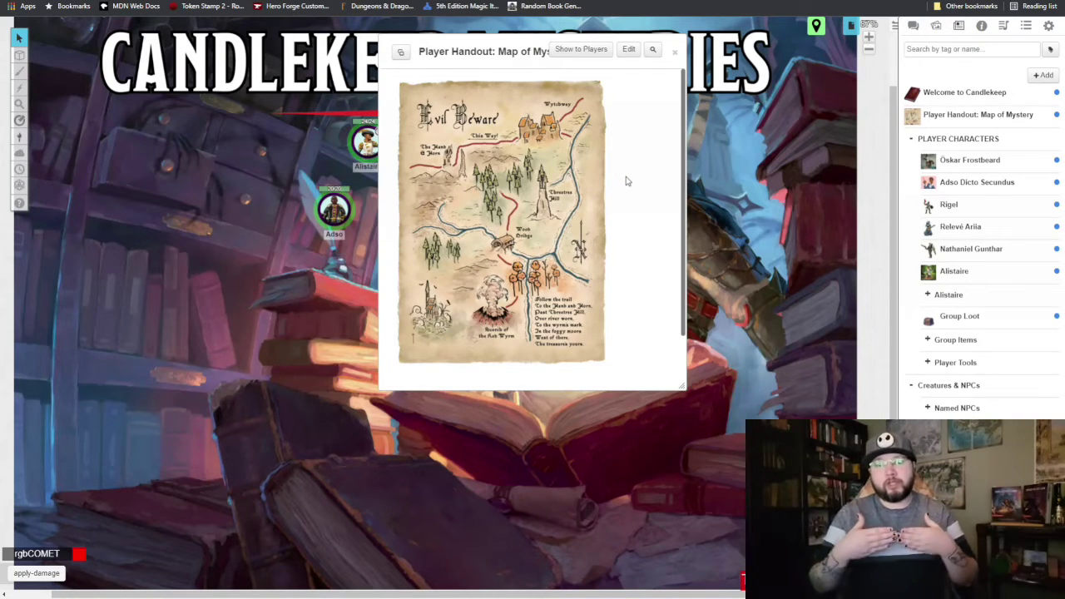
pyautogui.click(675, 51)
# Open the Silverymoon map page and examine the region around Menzoberranzan
pyautogui.click(850, 26)
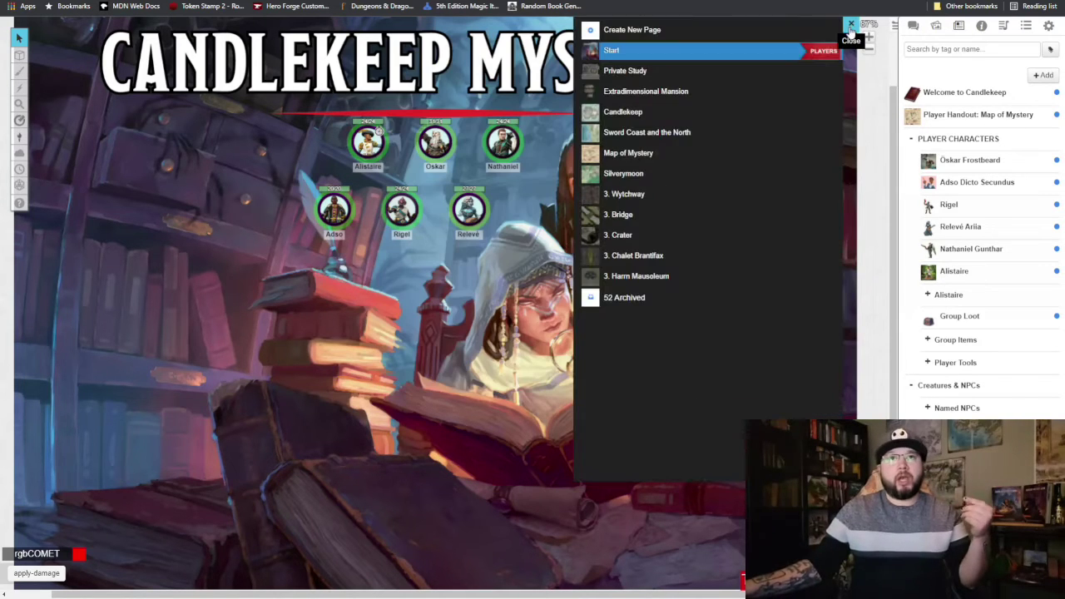
pyautogui.click(686, 173)
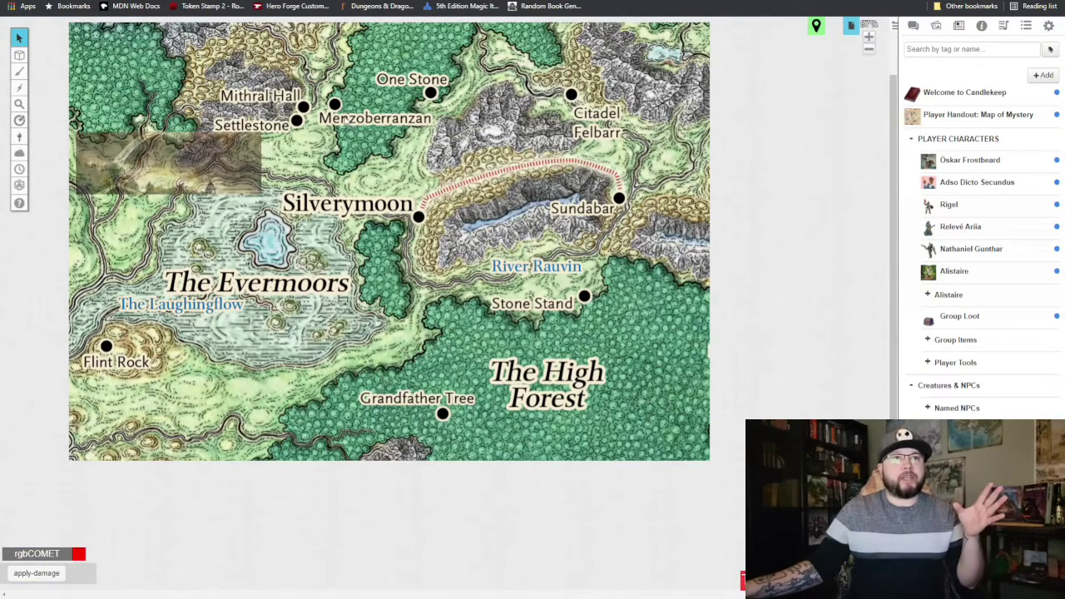
pyautogui.click(334, 103)
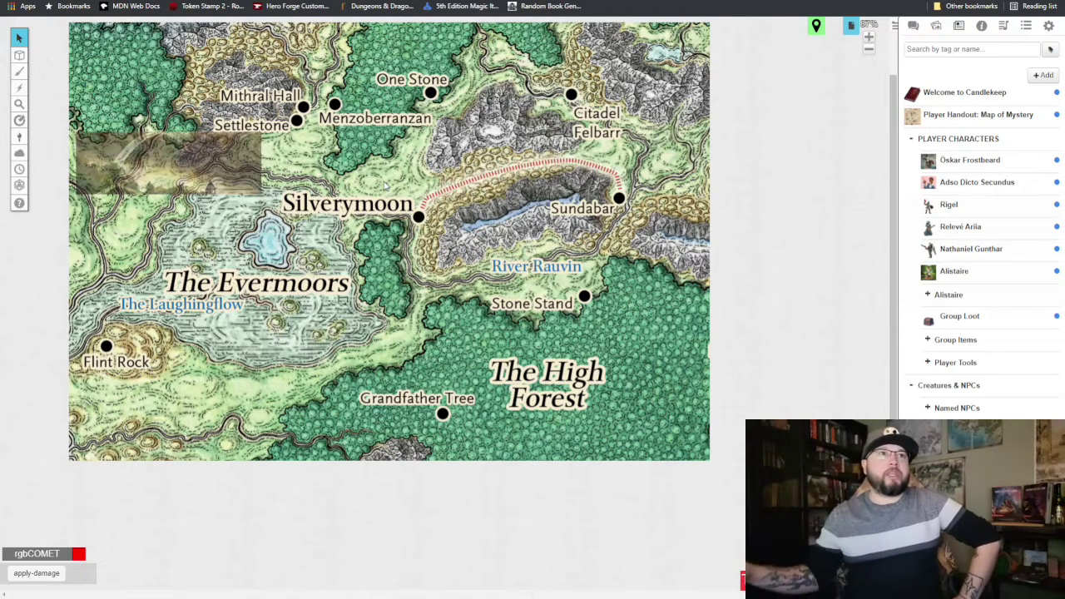
# Switch to the s5 Prep document in Google Docs and skim its sections down to the non-player characters and notable locations
pyautogui.hotkey('ctrl', 'Tab')
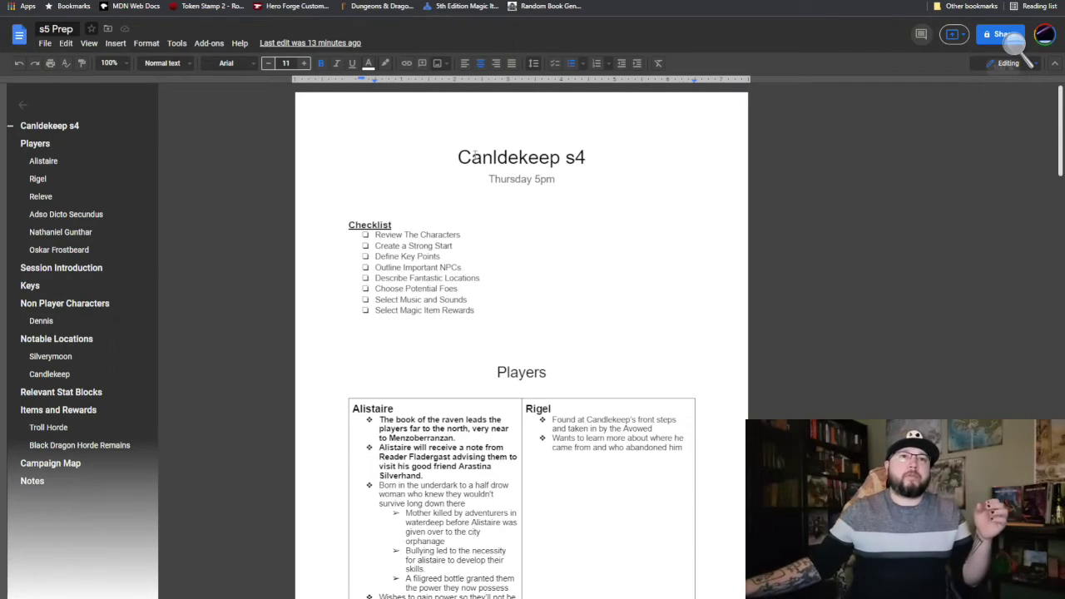
pyautogui.click(457, 158)
pyautogui.scroll(-2, 482, 188)
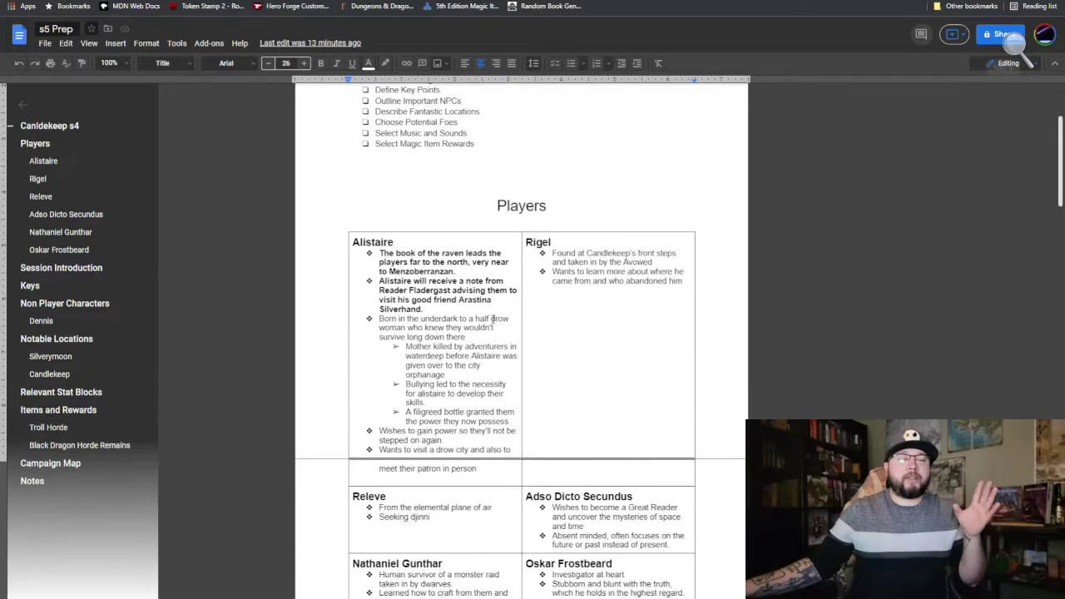
pyautogui.scroll(-15, 495, 322)
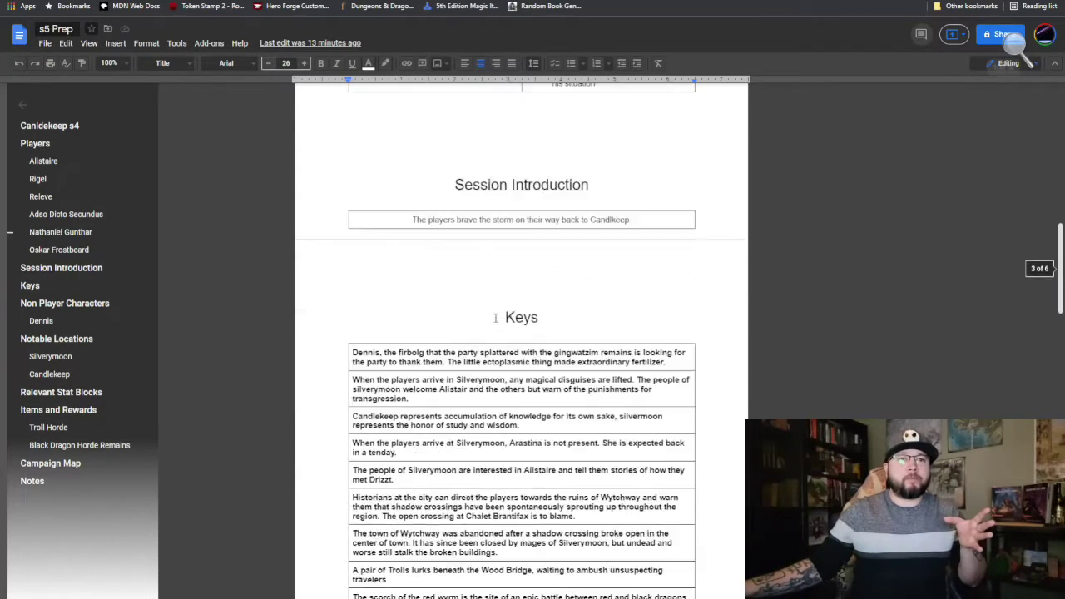
pyautogui.scroll(-3, 497, 322)
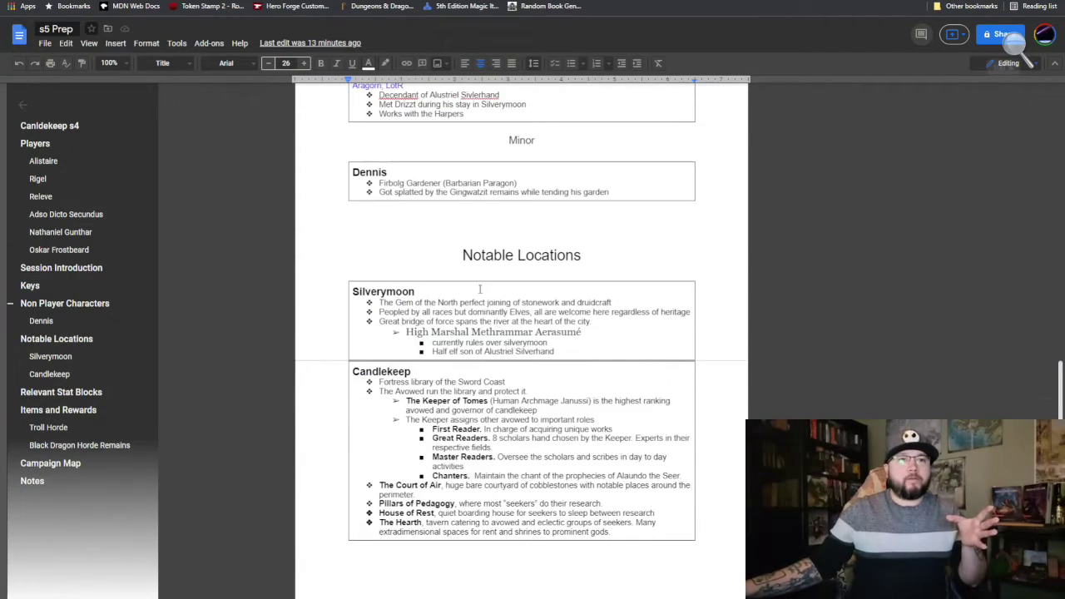
pyautogui.scroll(2, 480, 288)
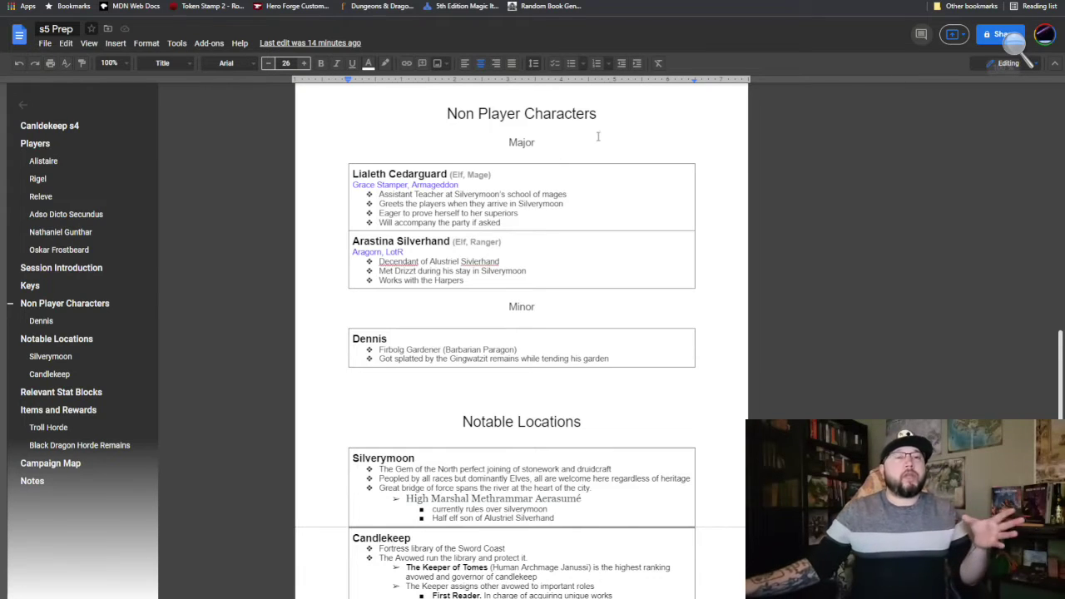
pyautogui.click(593, 215)
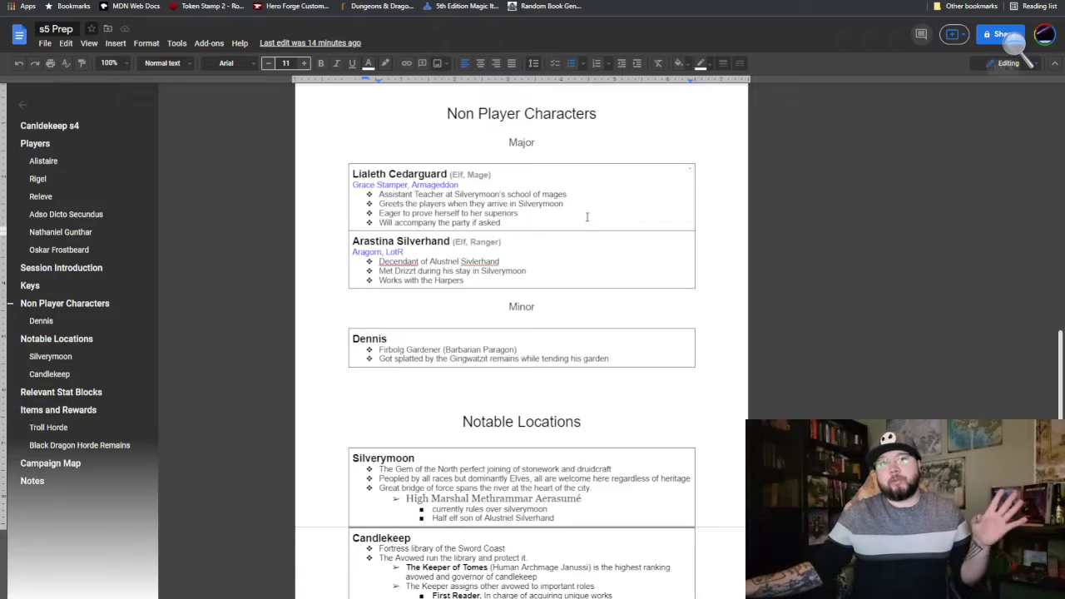
# Review the character backgrounds in the Players table of the prep document
pyautogui.scroll(15, 583, 223)
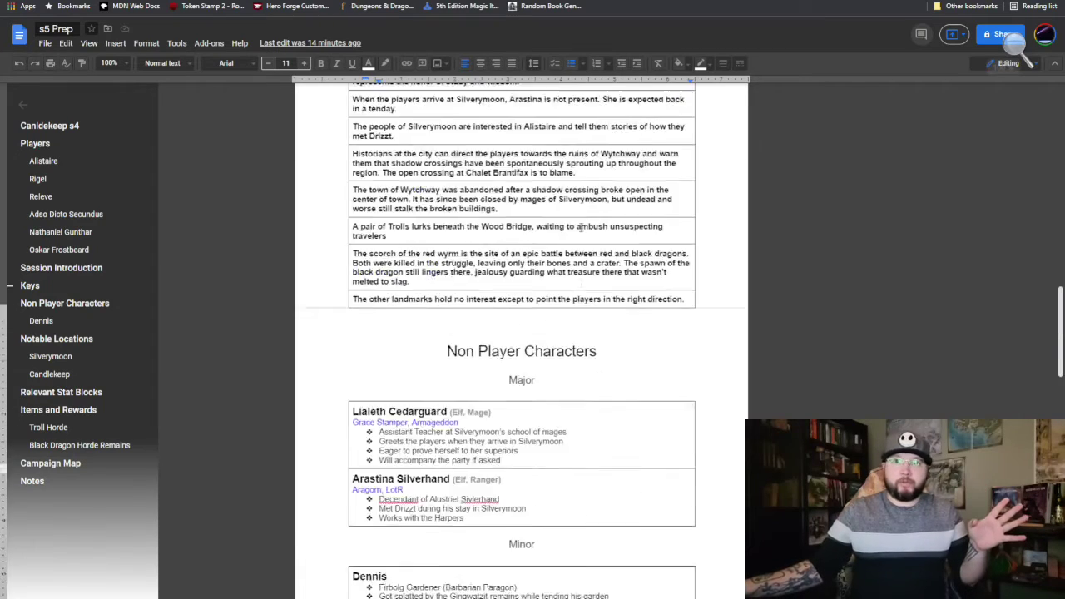
pyautogui.scroll(5, 580, 233)
pyautogui.scroll(-6, 580, 233)
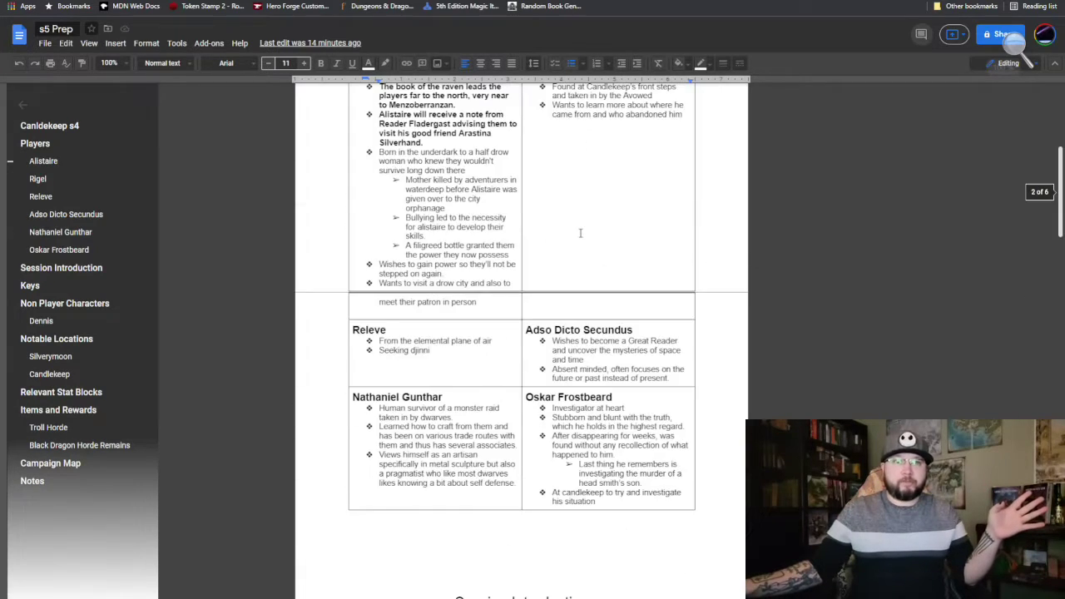
pyautogui.scroll(2, 580, 233)
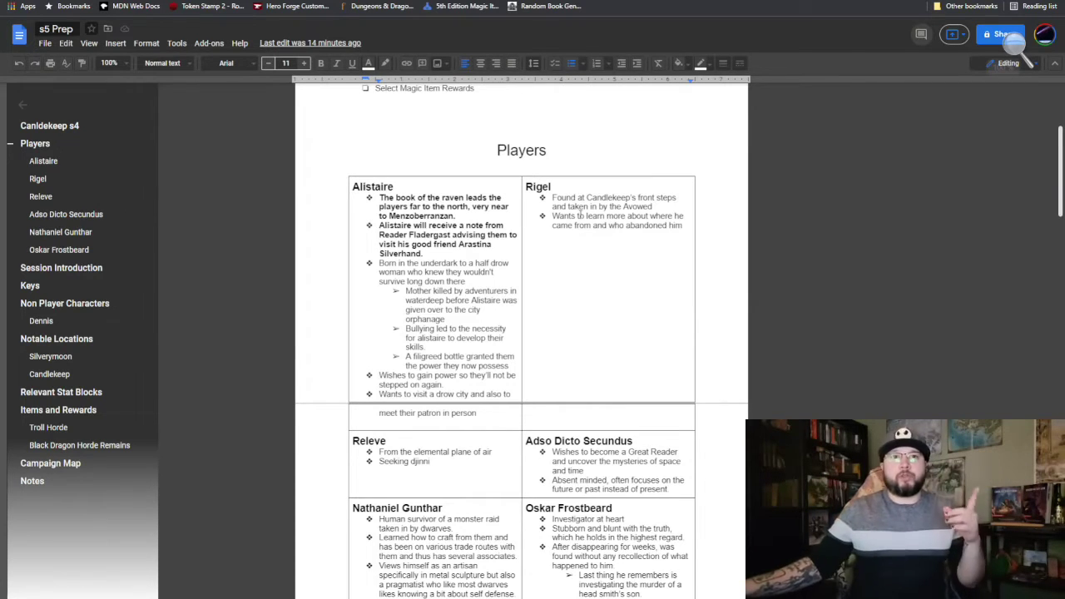
pyautogui.scroll(-3, 580, 233)
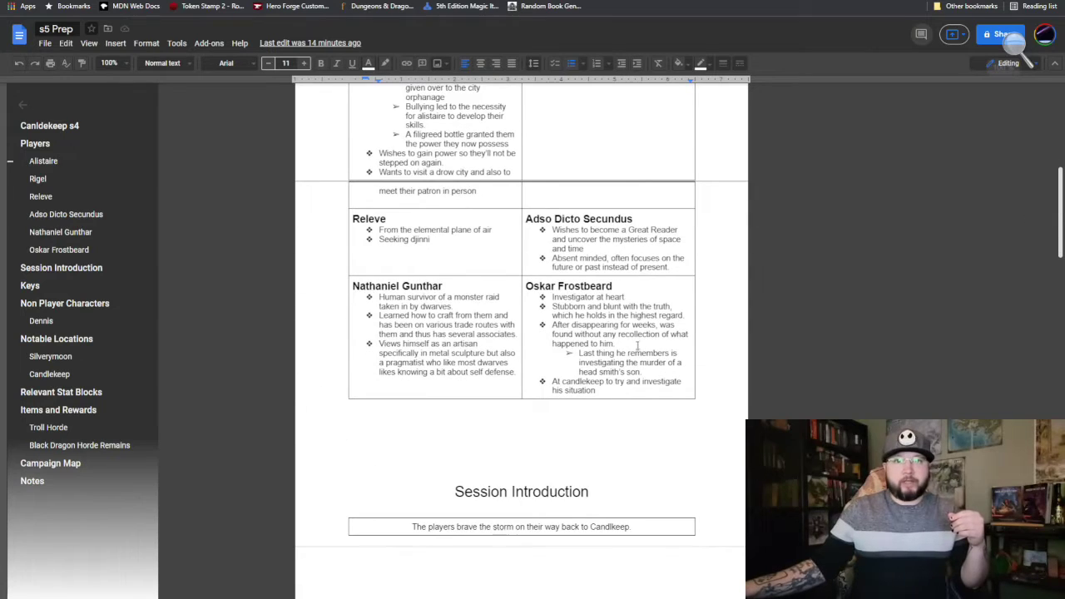
pyautogui.click(638, 344)
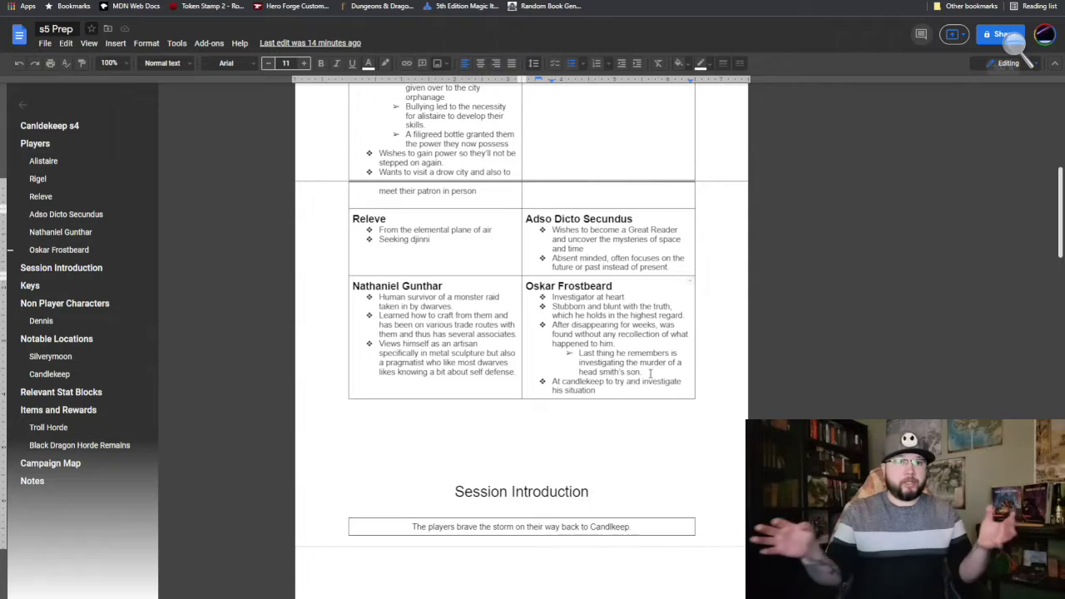
# Replace the Session Introduction text with "Players prepare to depart for Silverymoon.", correcting the misspelled city name
pyautogui.scroll(-3, 649, 370)
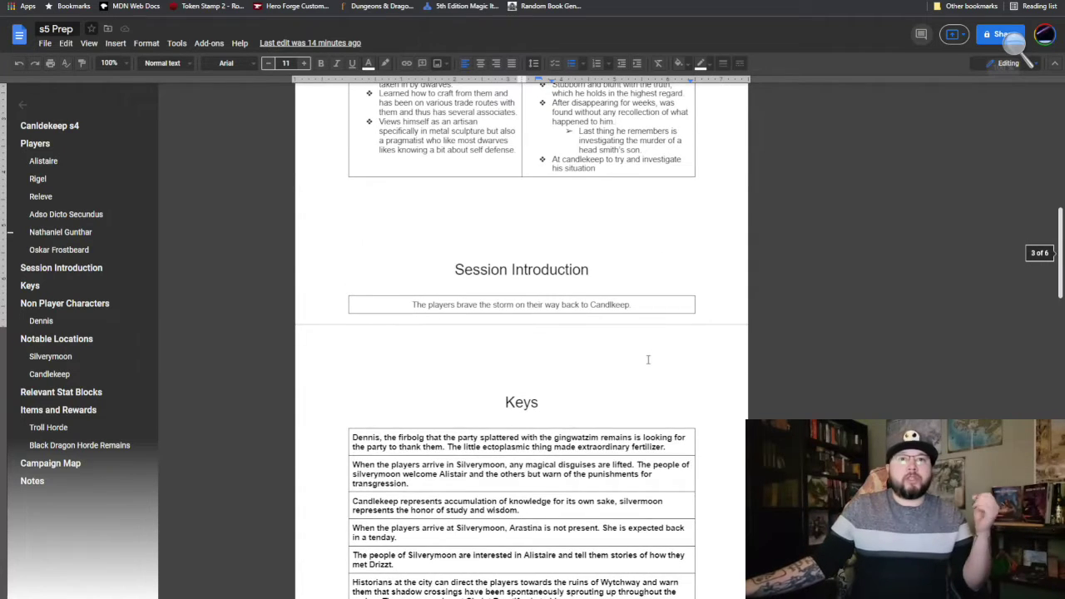
pyautogui.moveTo(649, 304); pyautogui.dragTo(405, 304)
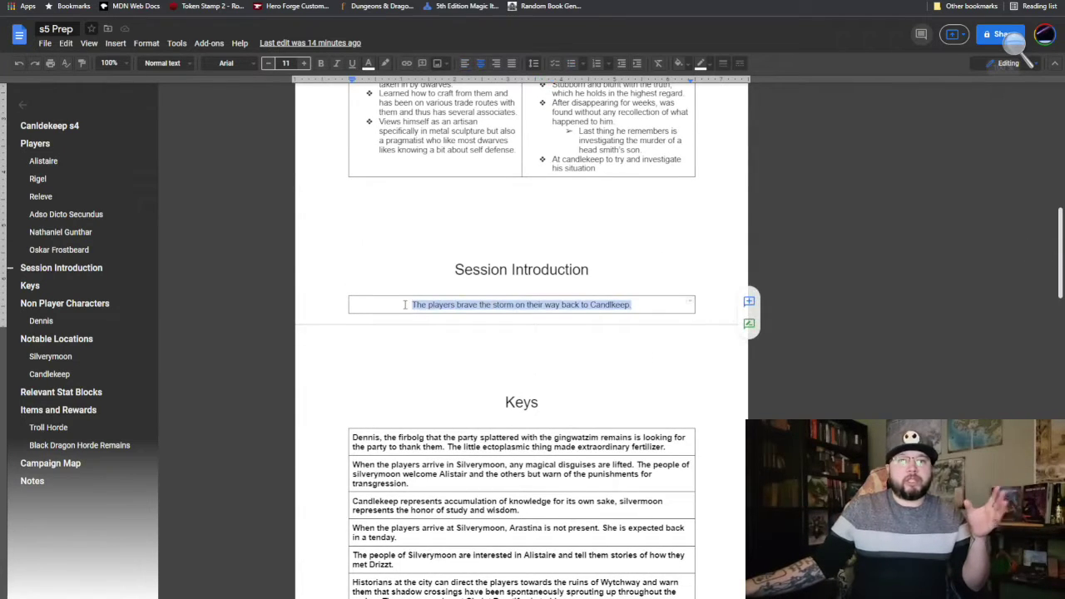
pyautogui.press('BackSpace')
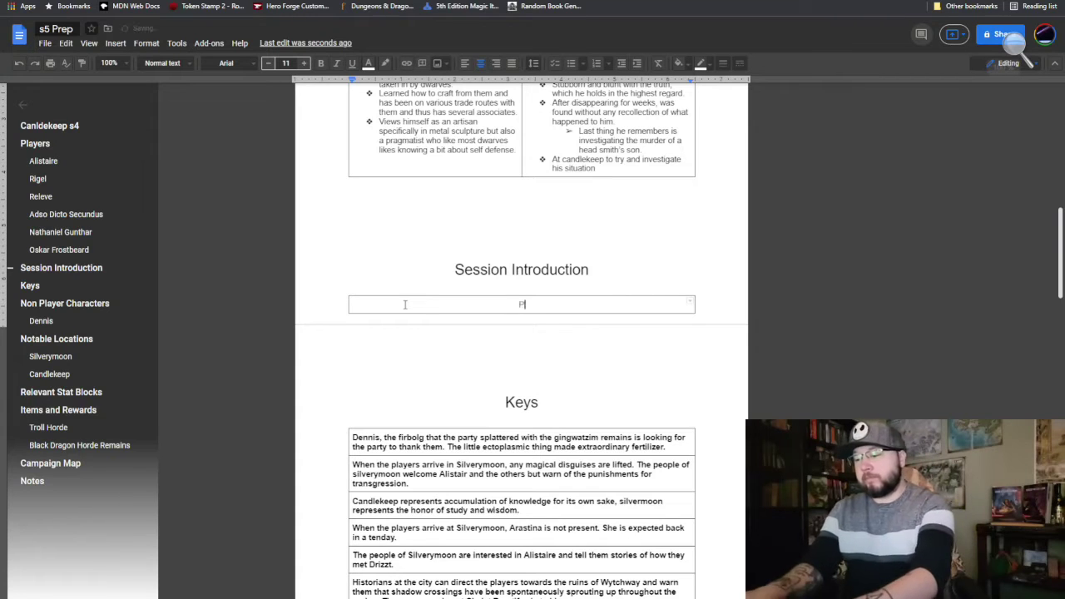
pyautogui.write('Players prepare t')
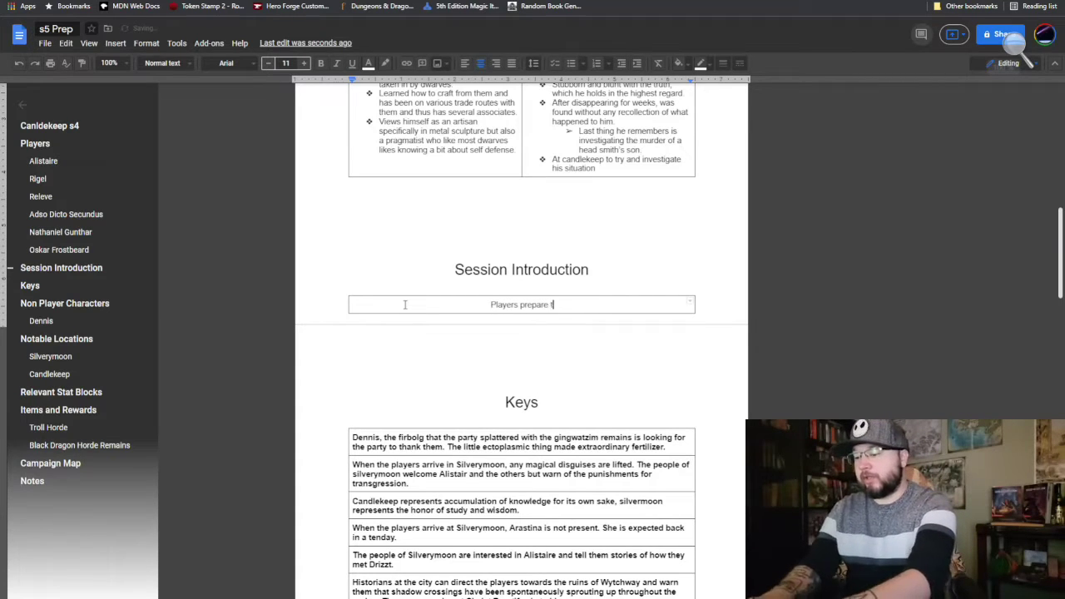
pyautogui.write('o depart f')
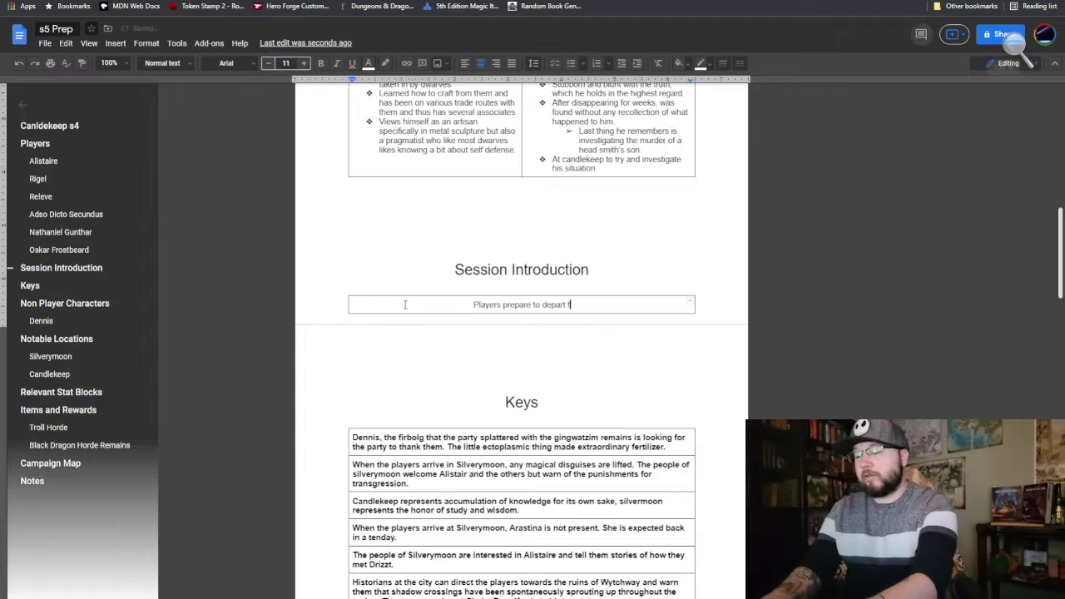
pyautogui.write('or Silcerymoon')
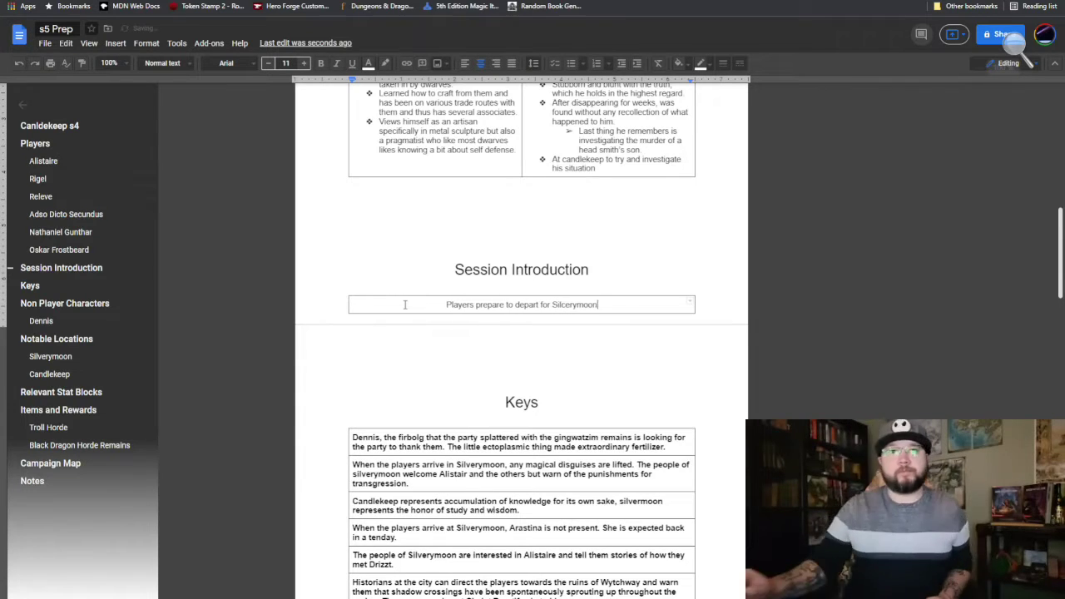
pyautogui.write('.')
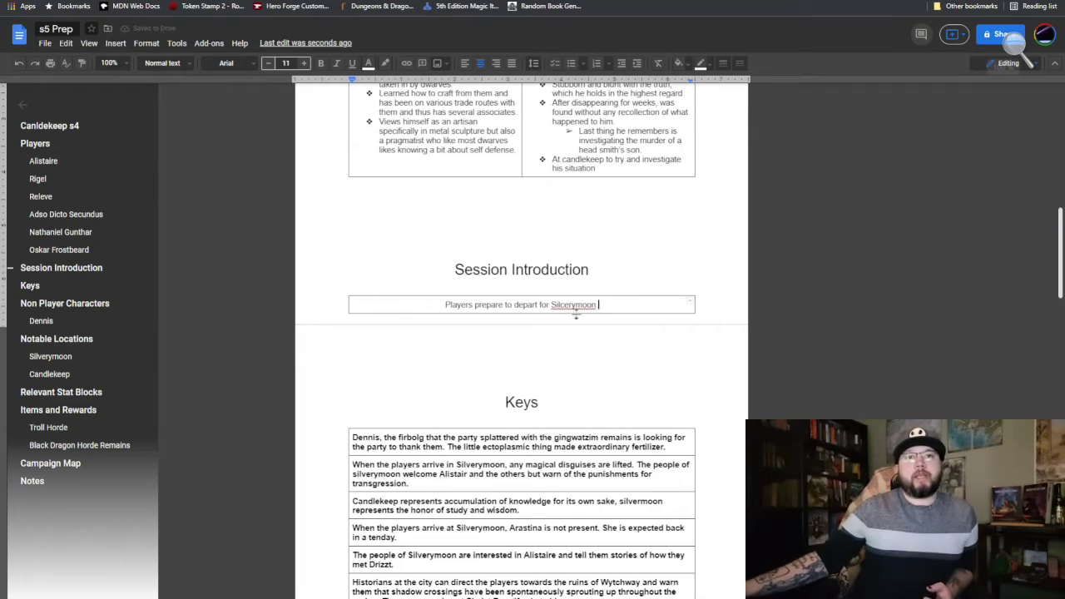
pyautogui.press('Down')
pyautogui.rightClick(577, 304)
pyautogui.click(622, 336)
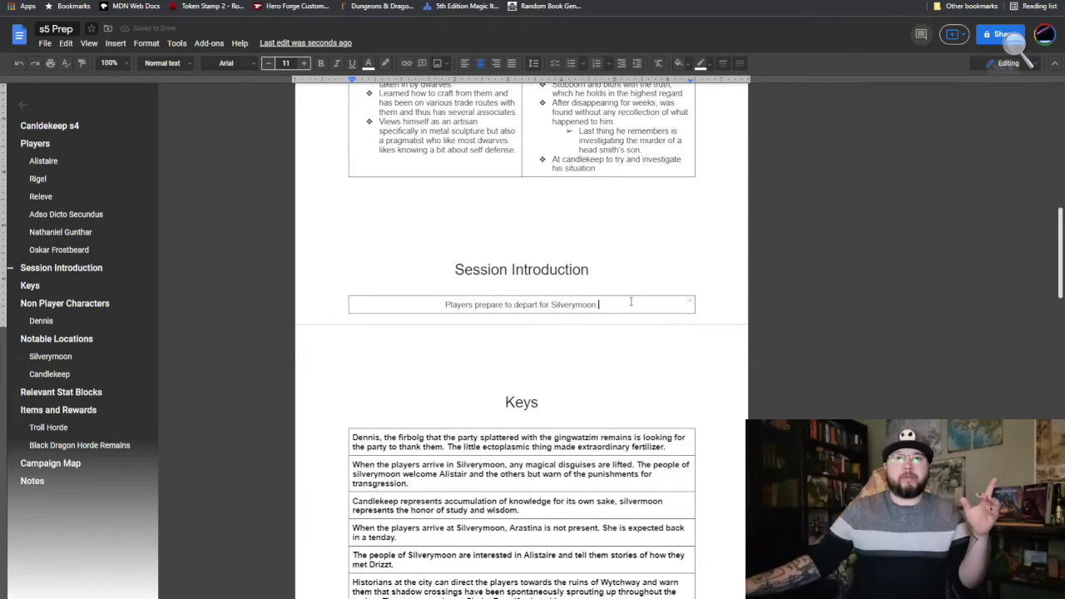
# Read through the Keys table, from the Silverymoon arrival entries to the abandoned town of Wytchway
pyautogui.scroll(-2, 632, 301)
pyautogui.scroll(-1, 634, 298)
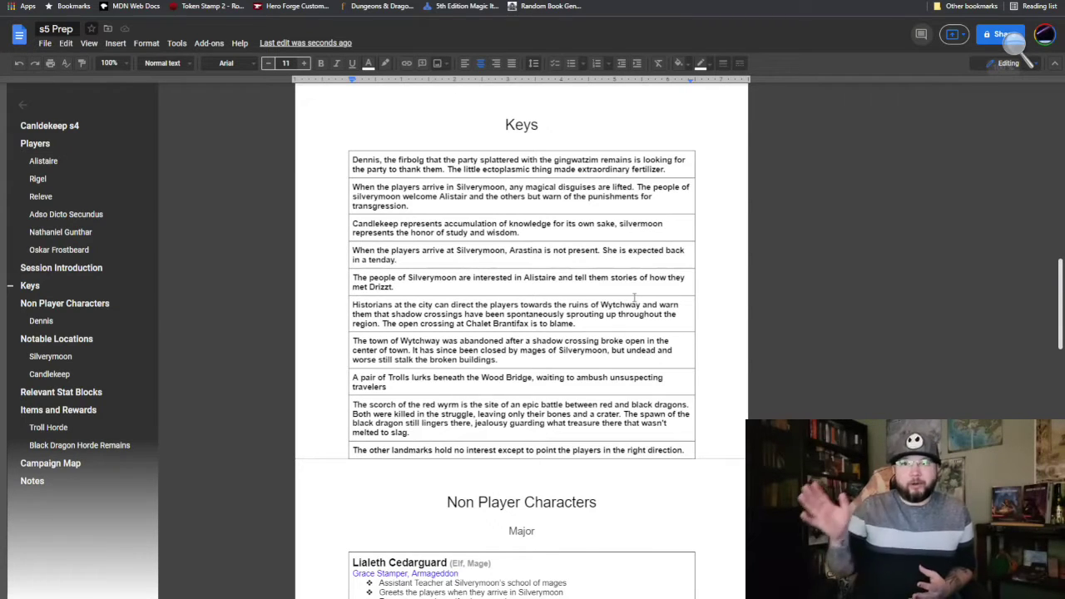
pyautogui.click(630, 202)
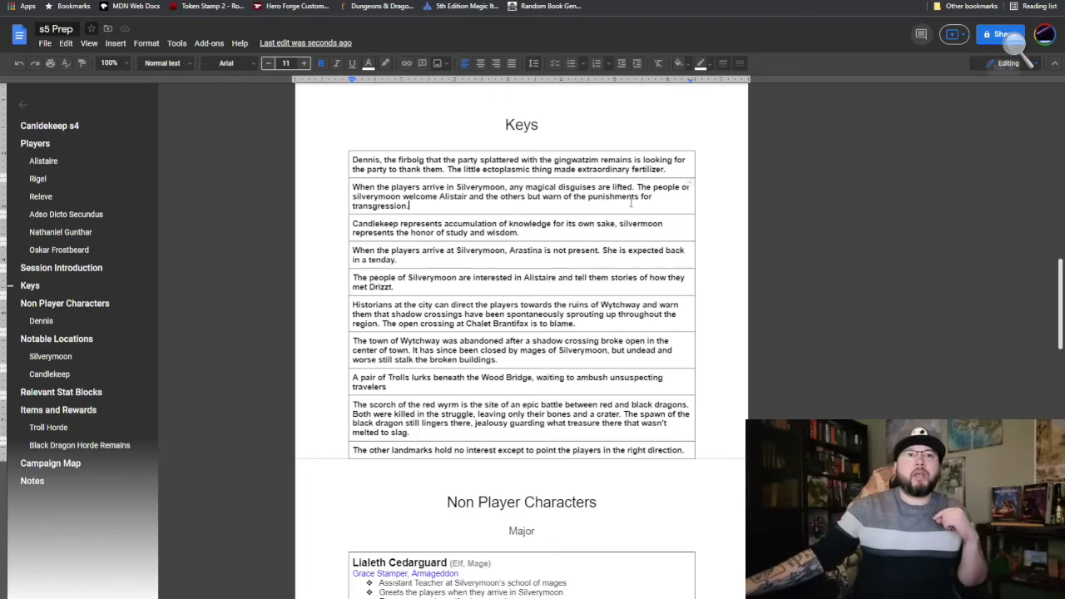
pyautogui.click(631, 236)
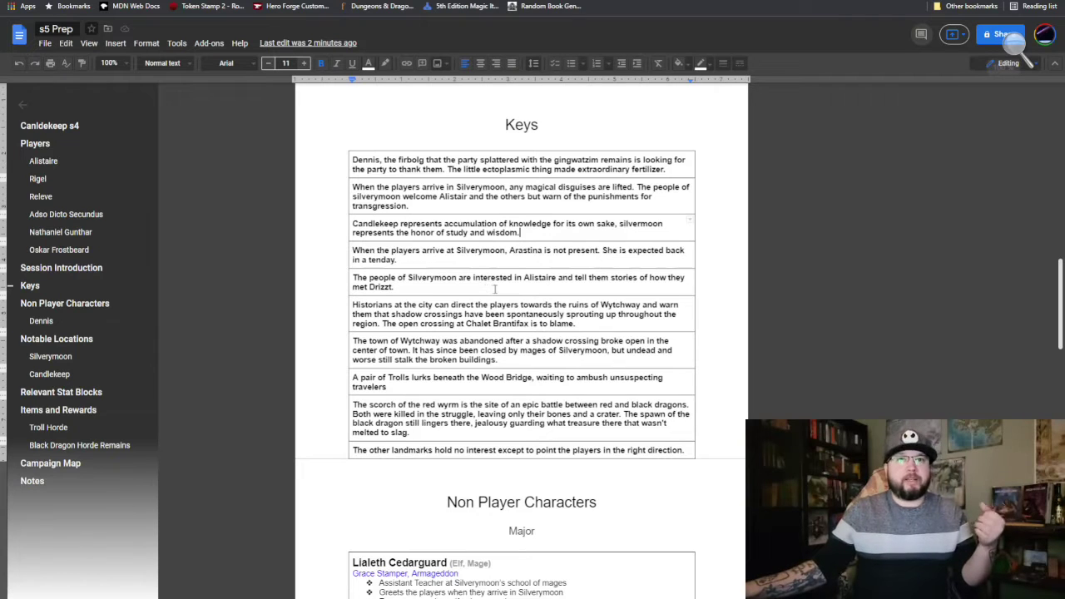
pyautogui.click(592, 330)
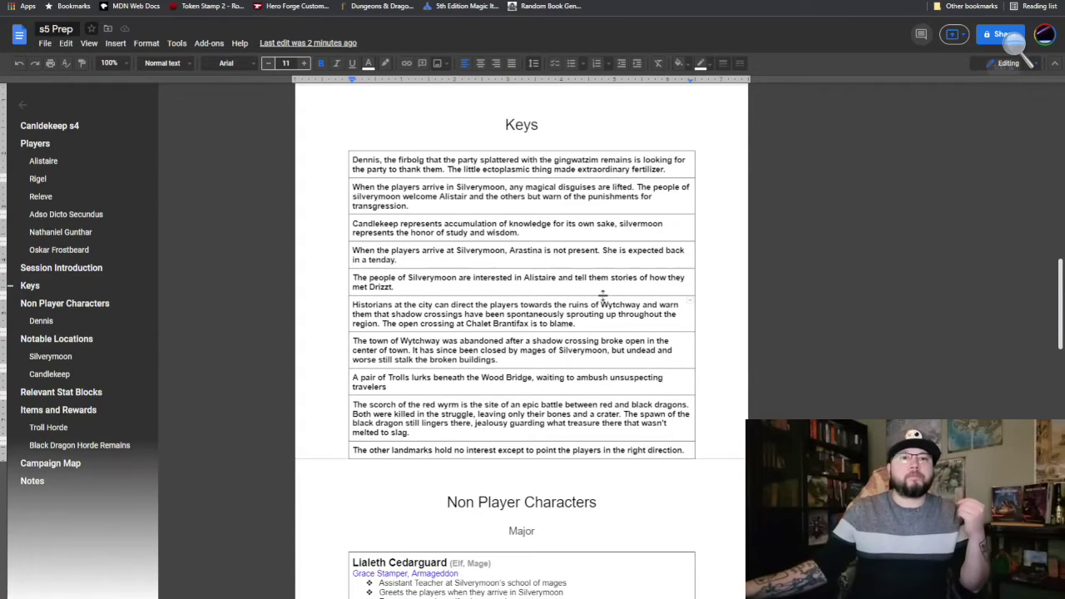
pyautogui.scroll(-3, 603, 304)
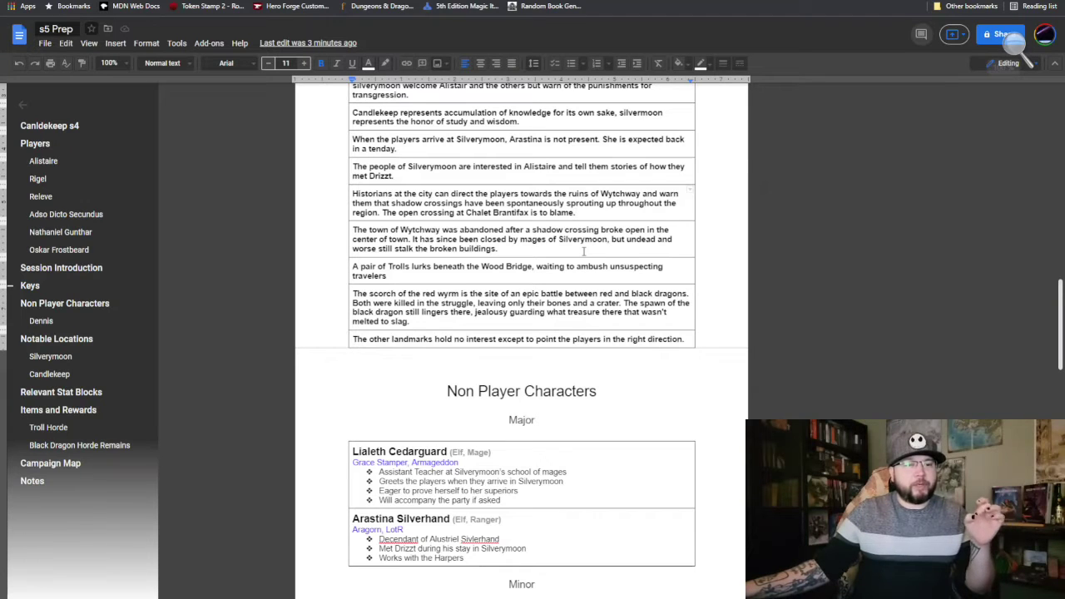
pyautogui.click(583, 249)
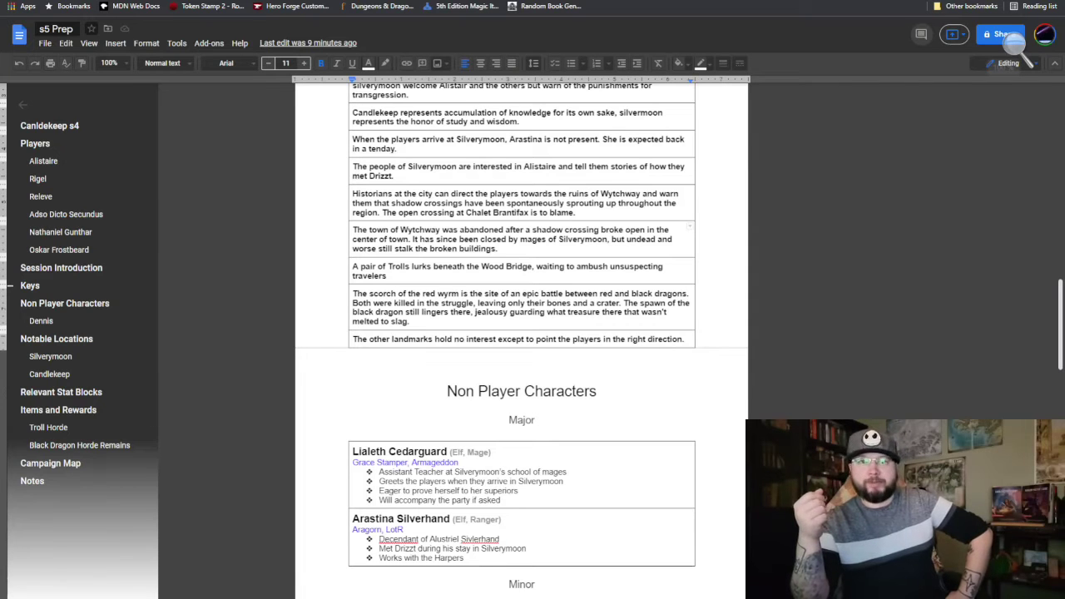
# Examine the major and minor entries in the Non Player Characters section, ending at Dennis
pyautogui.scroll(-2, 521, 333)
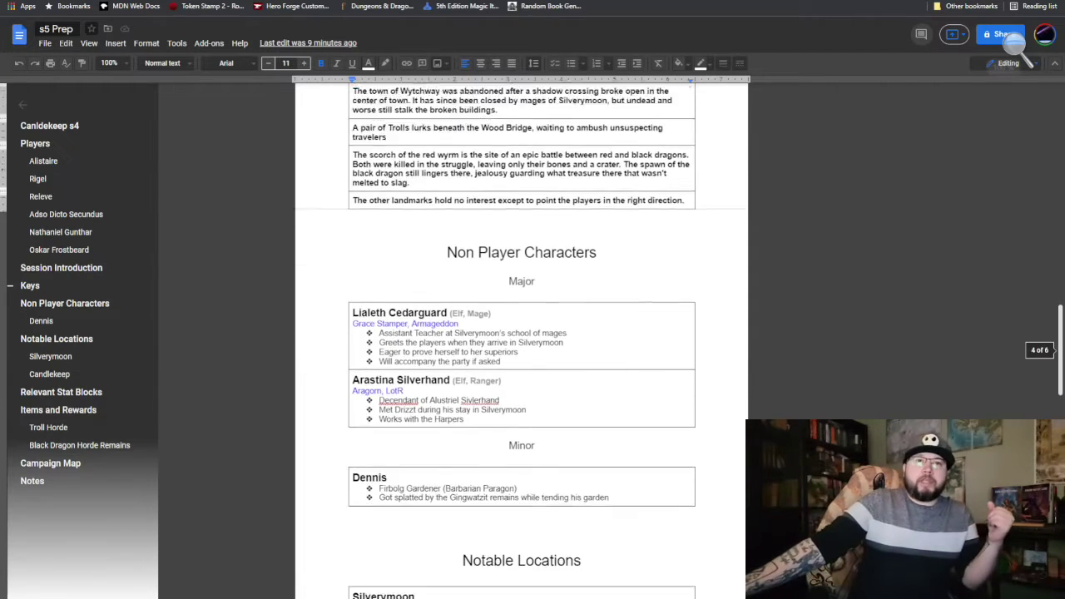
pyautogui.scroll(-1, 521, 333)
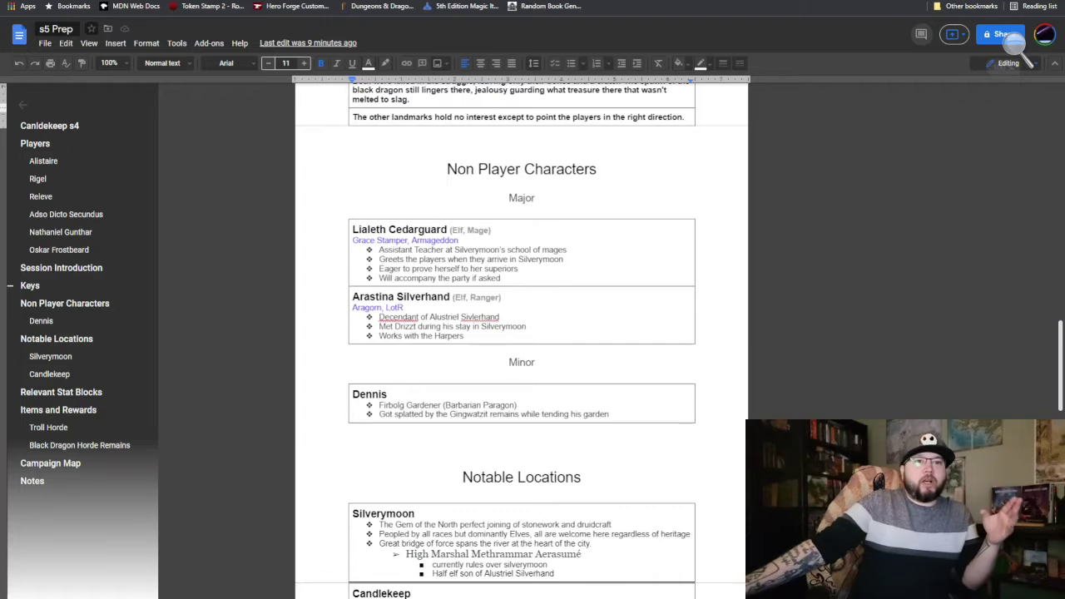
pyautogui.scroll(-2, 520, 333)
pyautogui.click(581, 298)
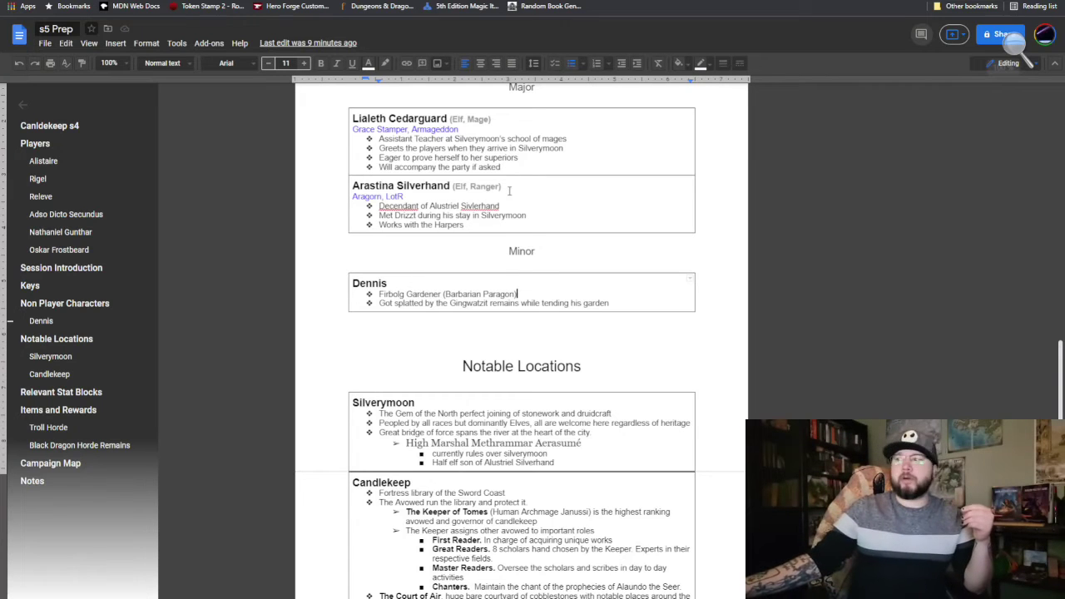
# Review the Silverymoon location notes, then switch to Roll20's GM Info Overlay layer and preview the enlarged city picture
pyautogui.scroll(-2, 526, 227)
pyautogui.scroll(-2, 526, 227)
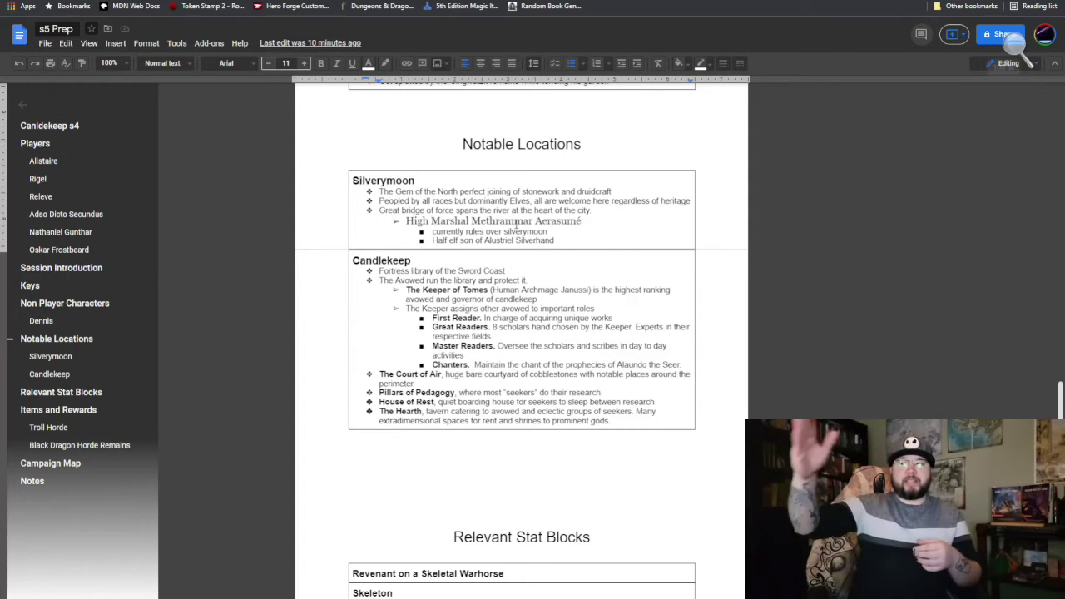
pyautogui.hotkey('ctrl', 'Tab')
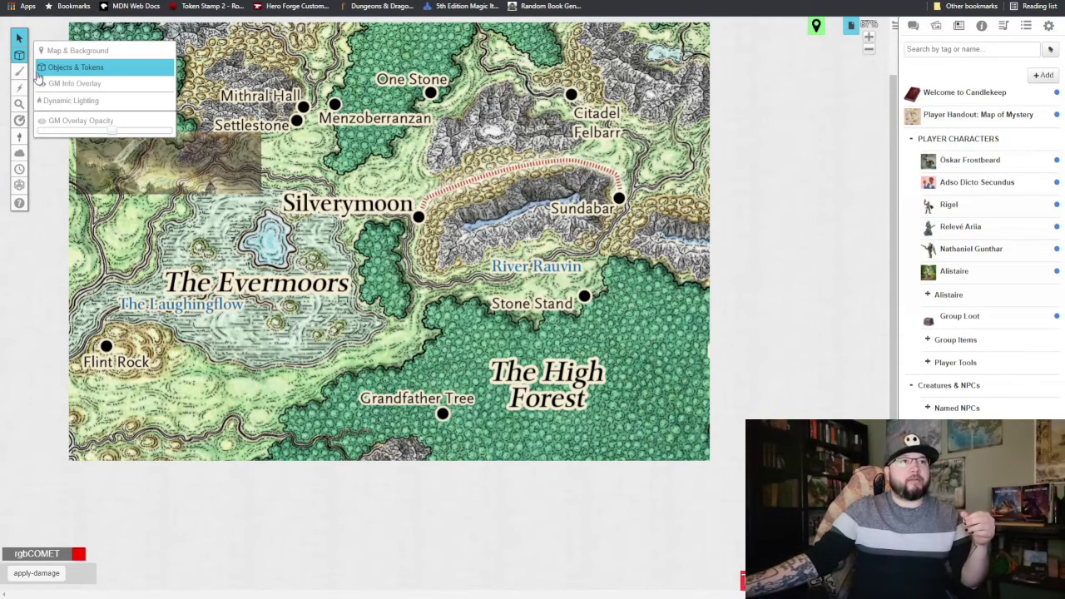
pyautogui.click(42, 82)
pyautogui.click(140, 136)
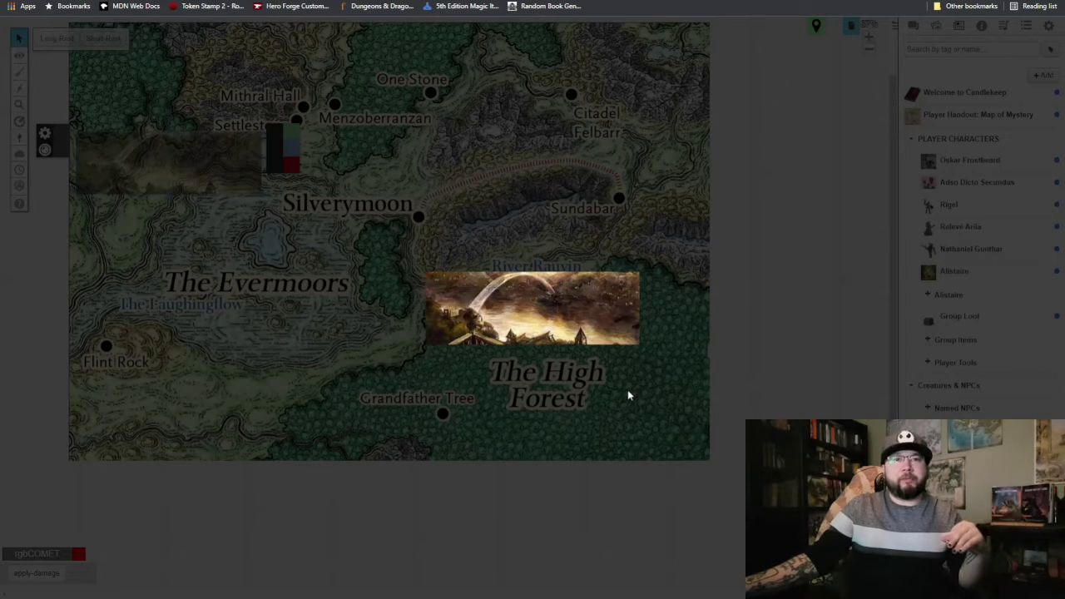
pyautogui.click(628, 396)
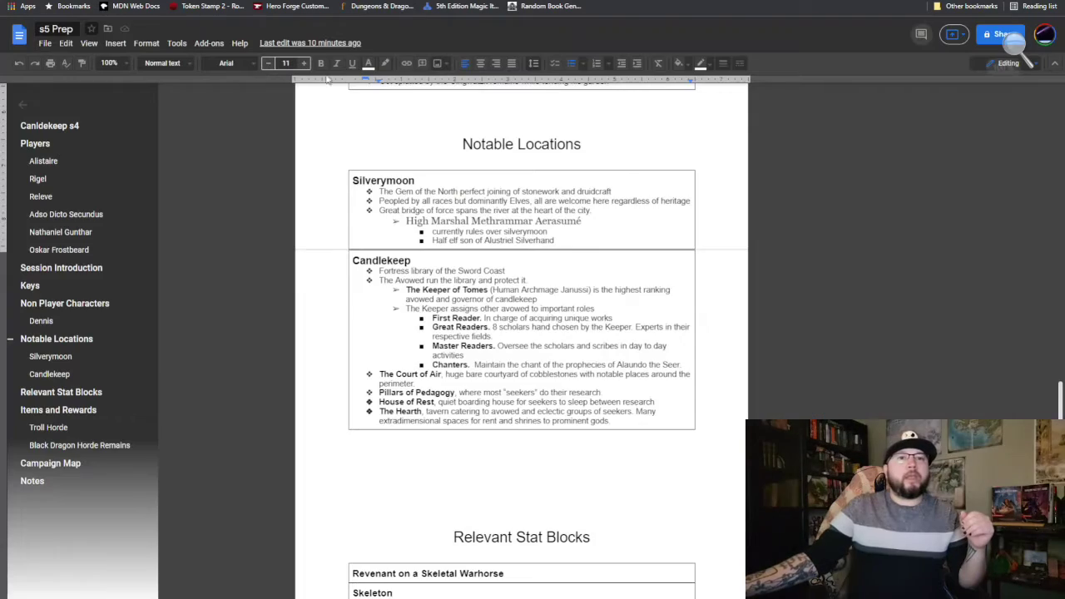
# Review the Relevant Stat Blocks table, from Revenant on a Skeletal Warhorse through Skeleton and Troll to Young Black Dragon
pyautogui.scroll(-4, 647, 233)
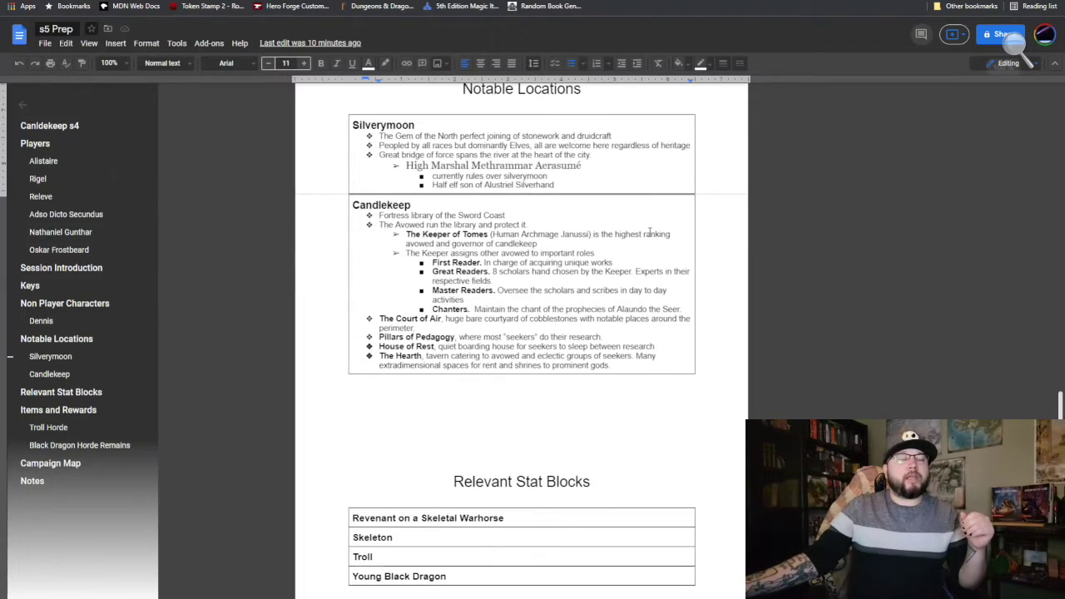
pyautogui.scroll(-4, 647, 233)
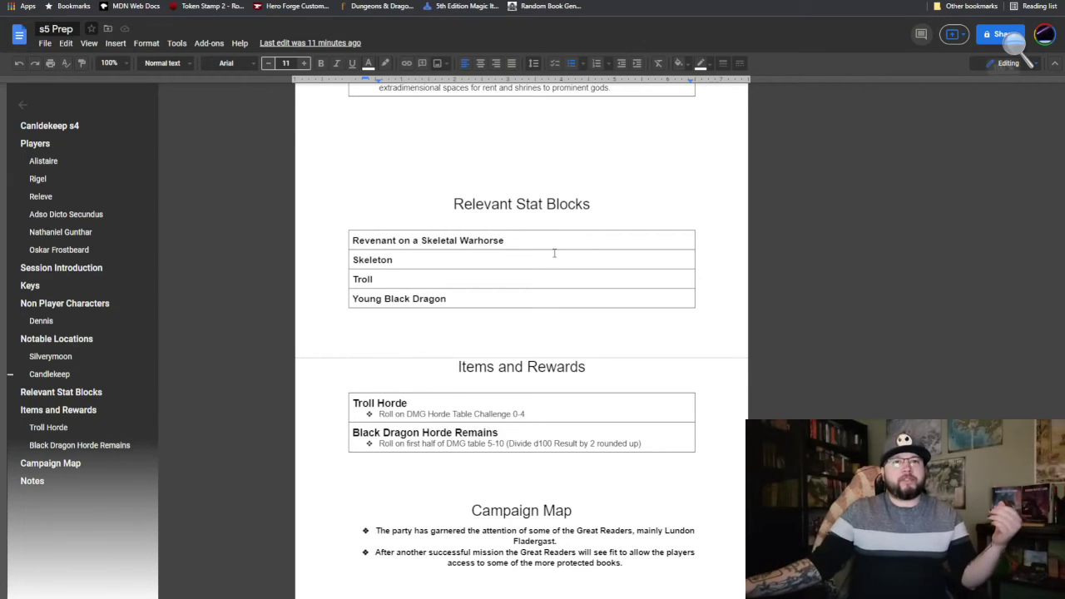
pyautogui.click(554, 254)
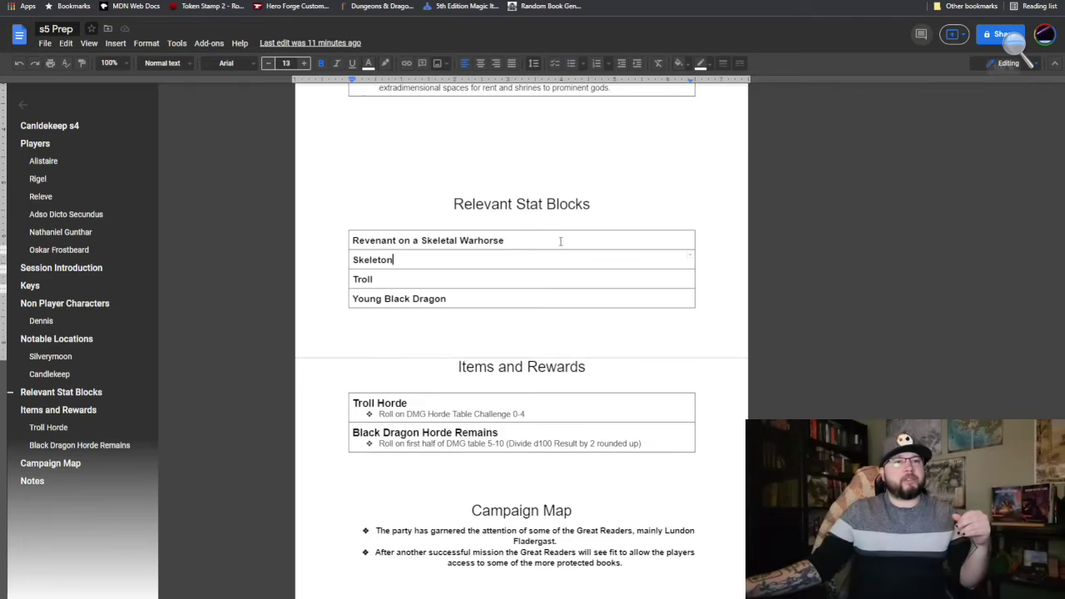
pyautogui.click(554, 280)
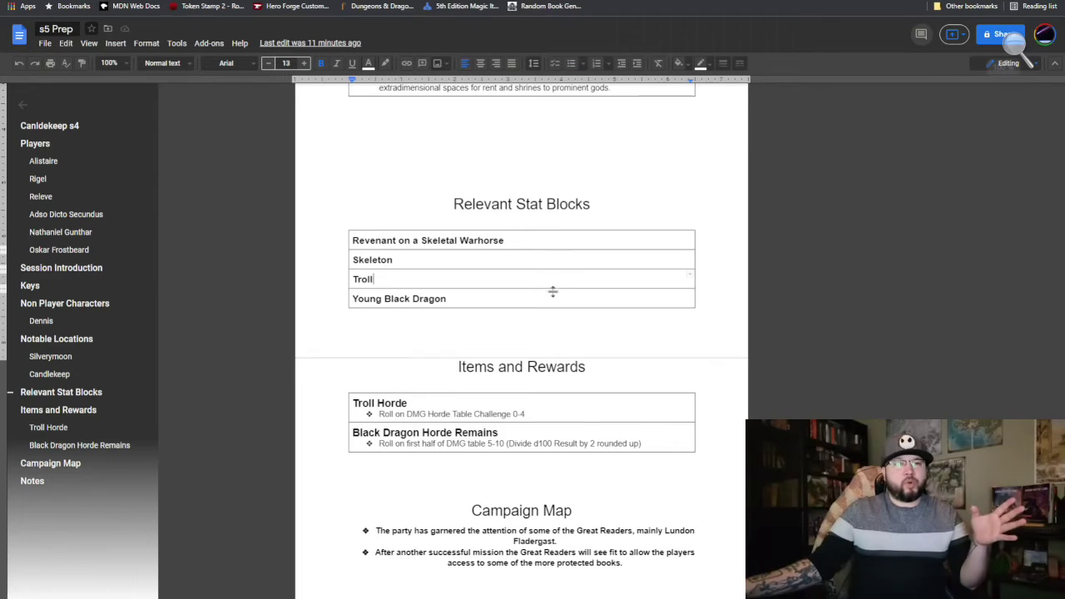
pyautogui.click(554, 298)
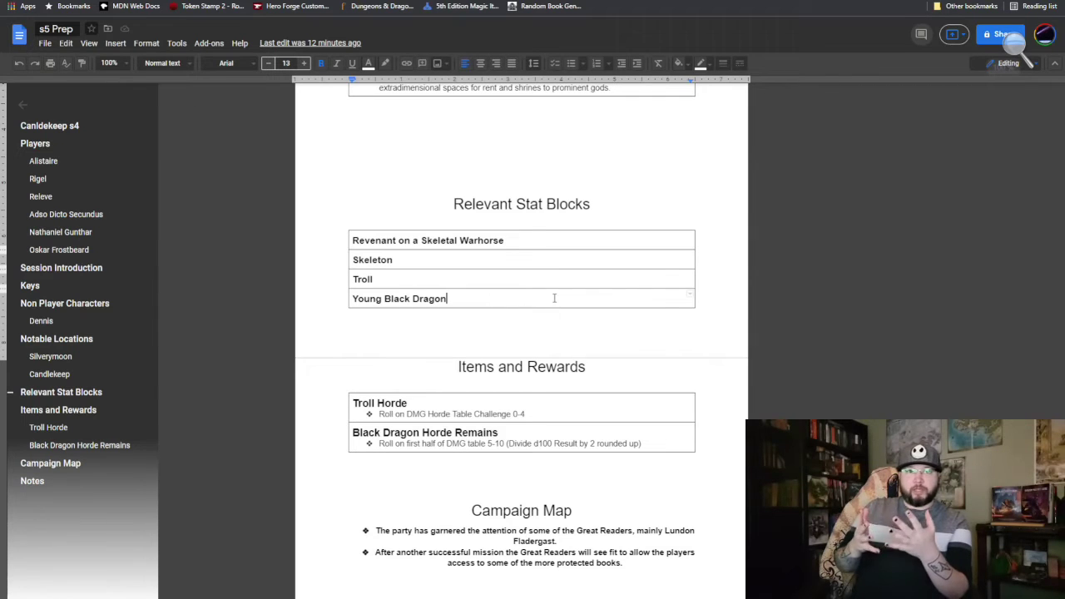
# Read the Troll Horde and Black Dragon Horde Remains rewards and the Campaign Map notes
pyautogui.scroll(-2, 554, 298)
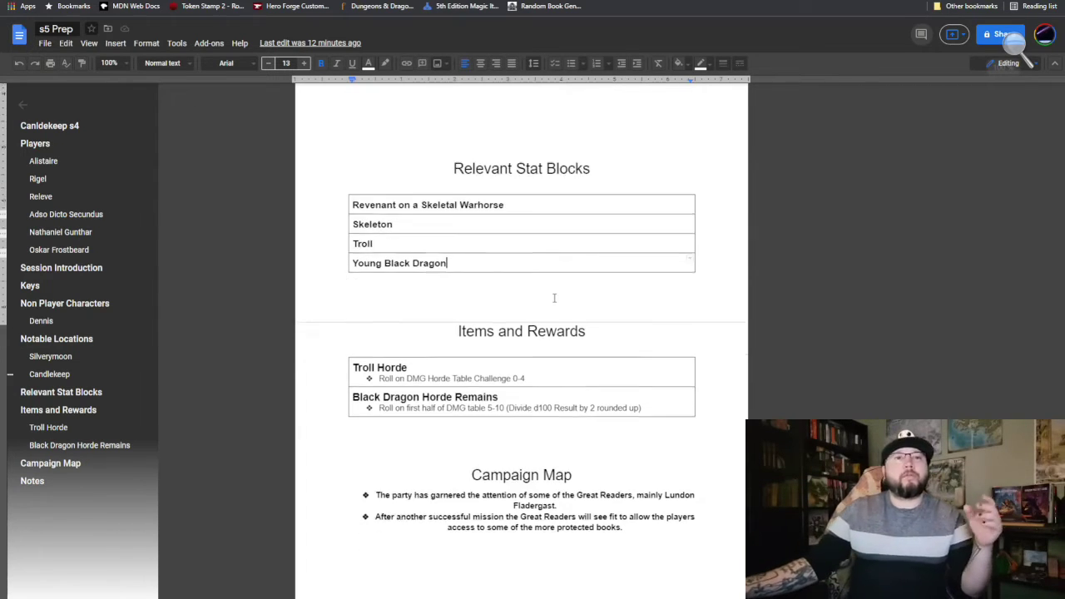
pyautogui.scroll(-1, 554, 298)
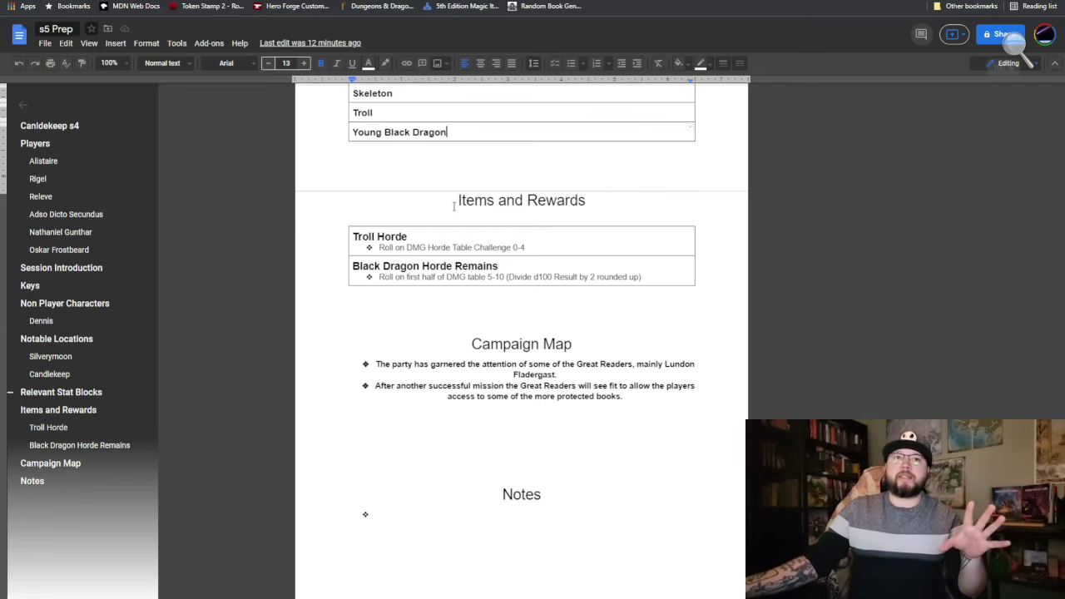
pyautogui.click(598, 204)
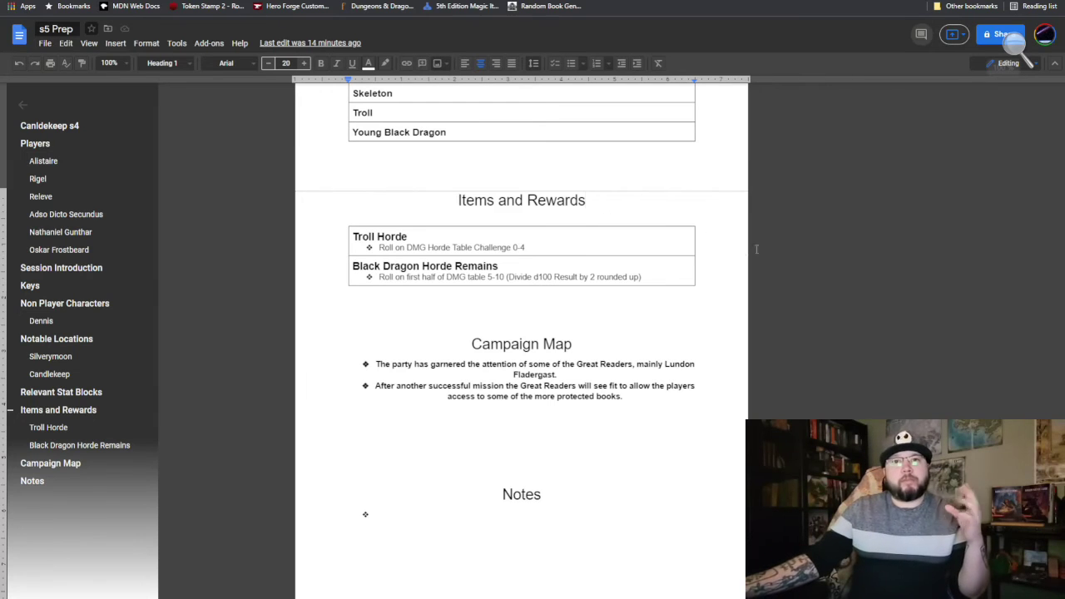
pyautogui.click(792, 250)
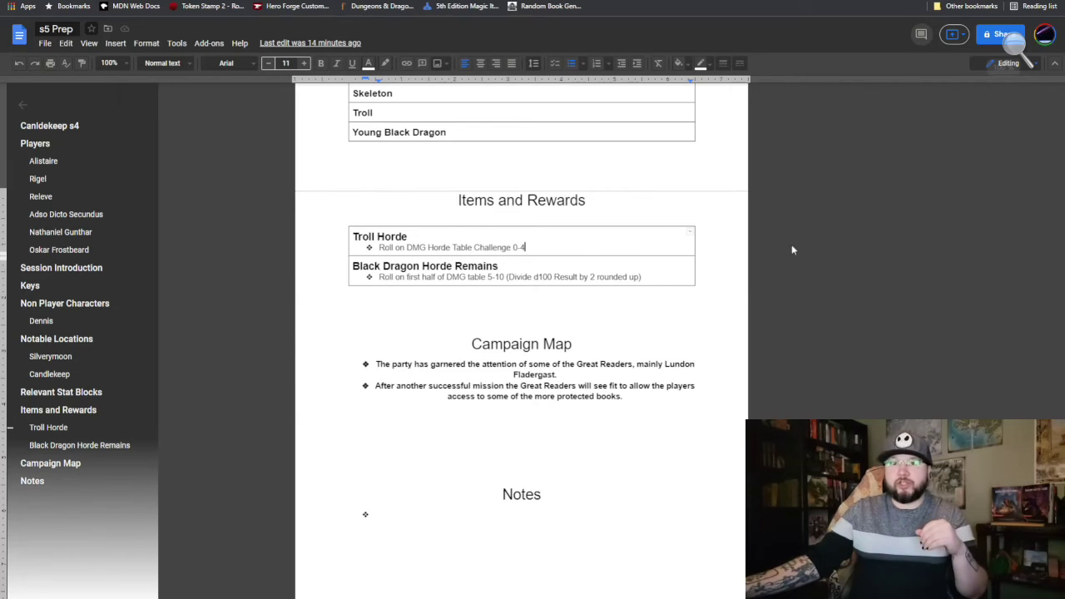
pyautogui.scroll(-1, 689, 318)
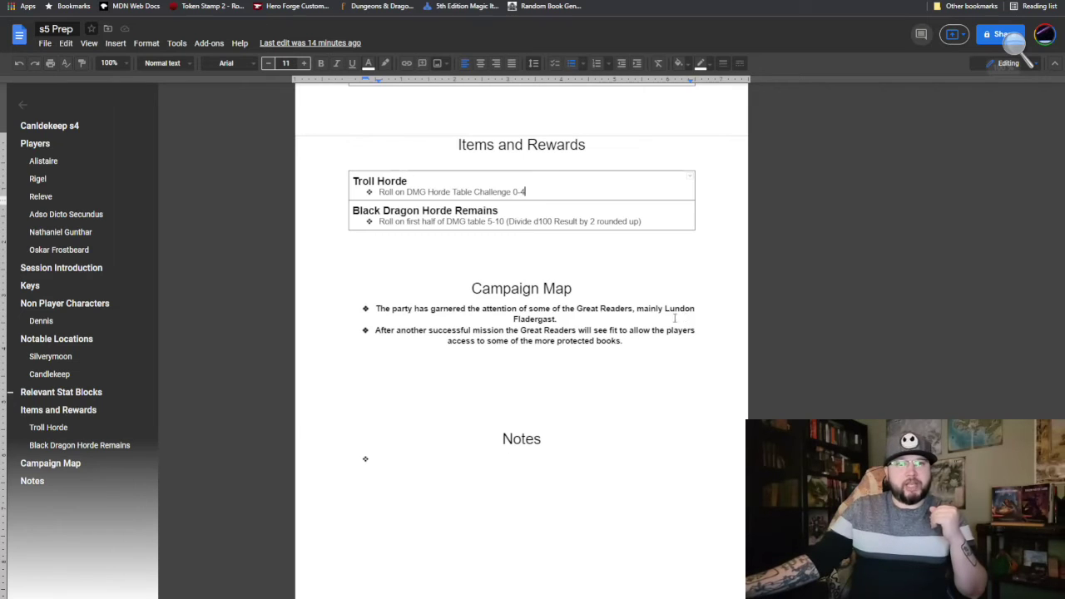
pyautogui.click(617, 319)
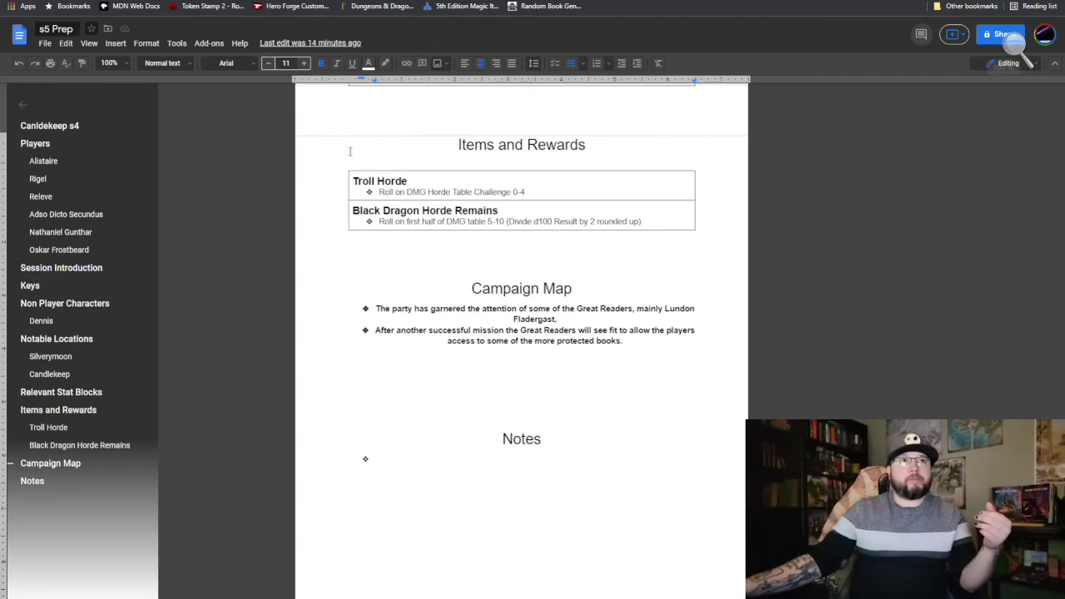
# Switch to Roll20 and browse the Tabletop Audio tracks available through the Jukebox's audio manager
pyautogui.hotkey('ctrl', 'Tab')
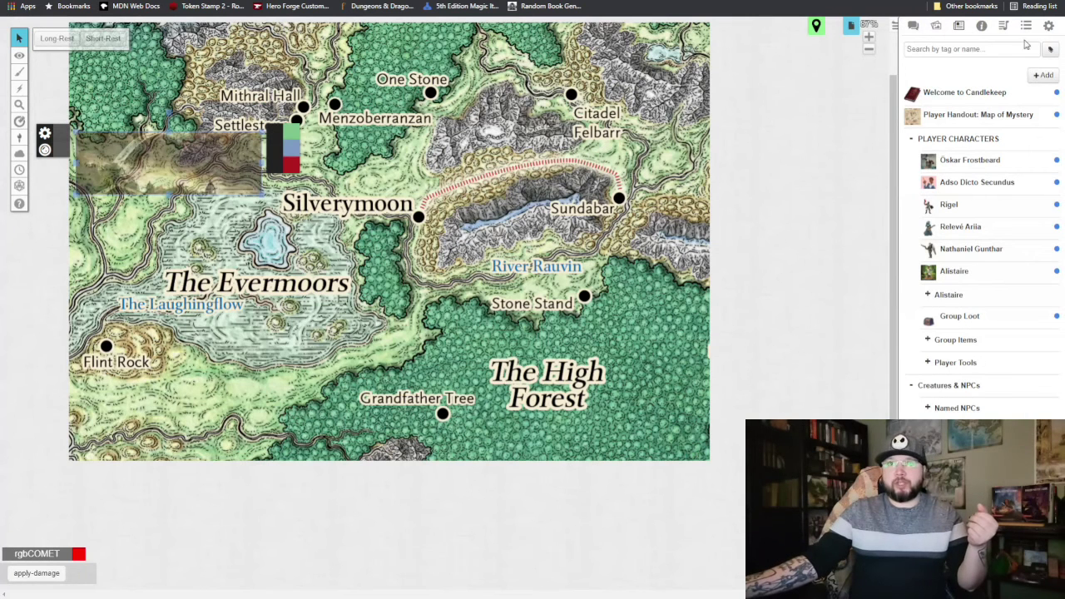
pyautogui.click(1002, 26)
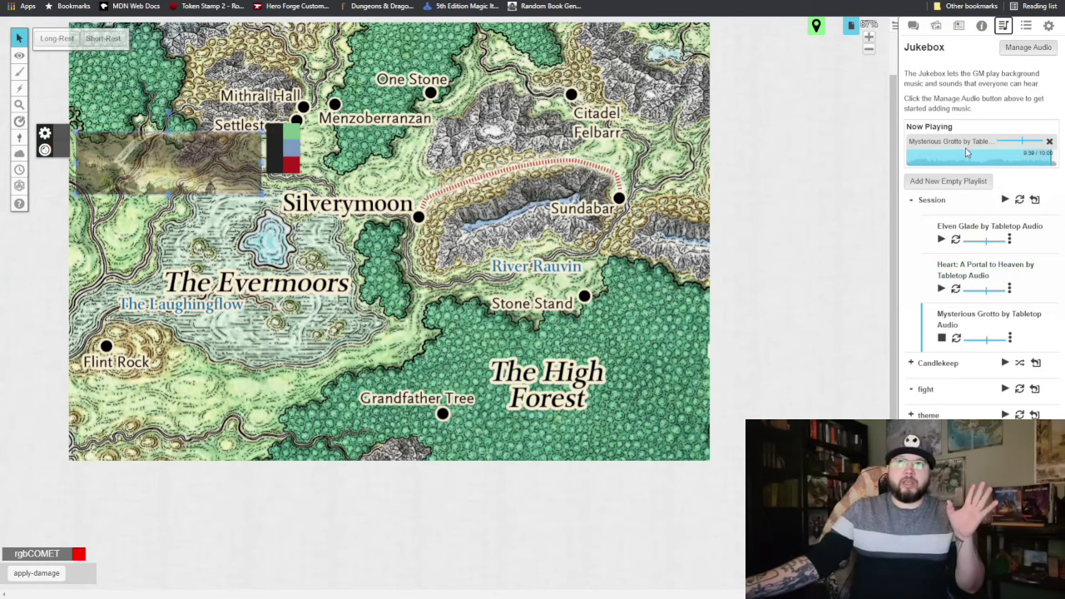
pyautogui.click(1020, 48)
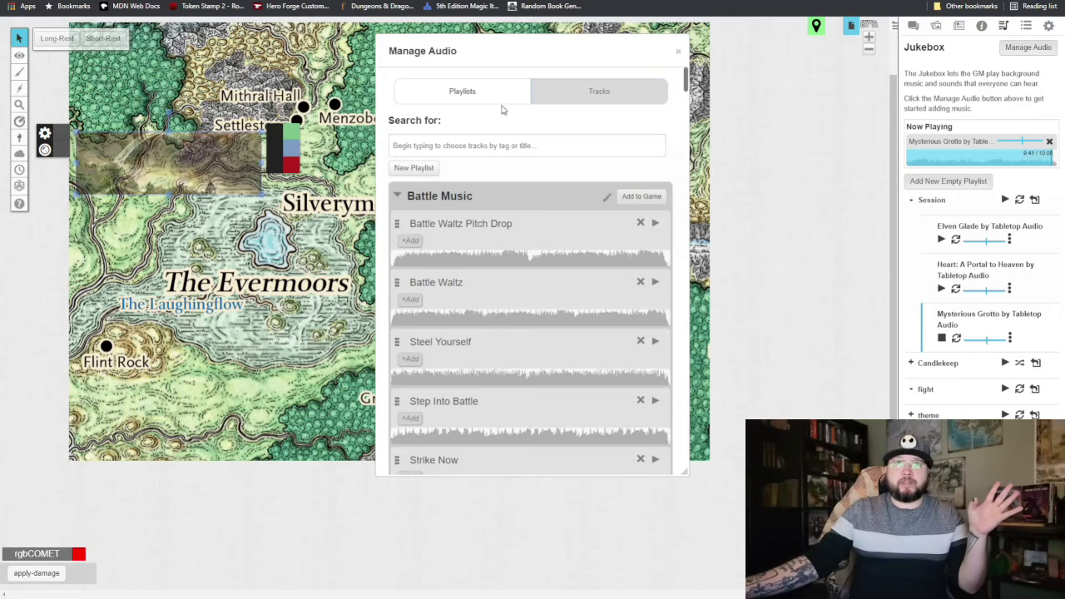
pyautogui.click(599, 93)
pyautogui.click(470, 118)
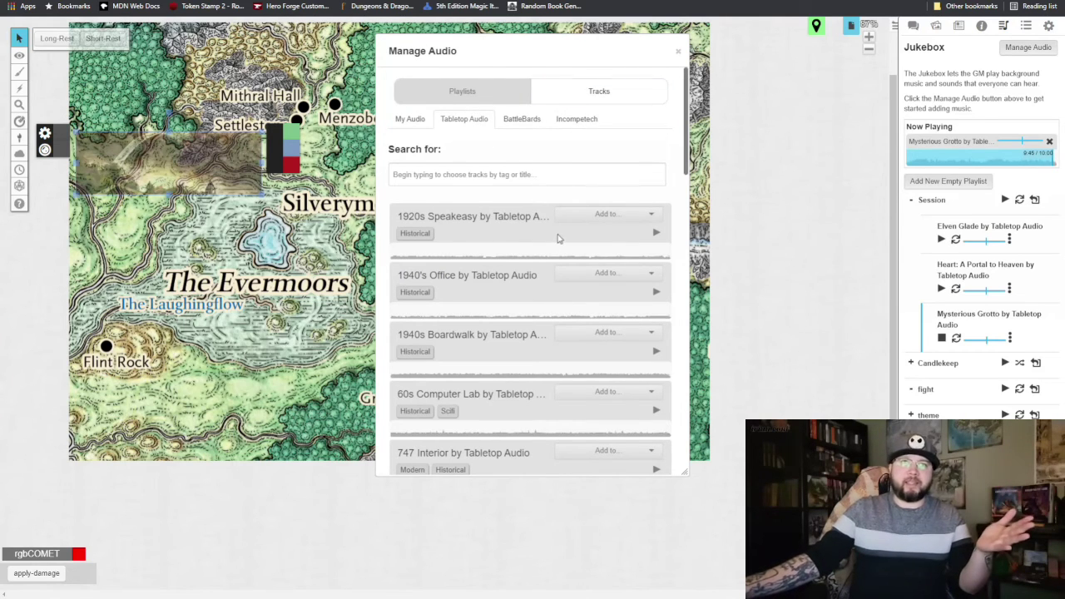
pyautogui.scroll(-3, 557, 237)
pyautogui.scroll(-10, 558, 237)
pyautogui.scroll(10, 562, 236)
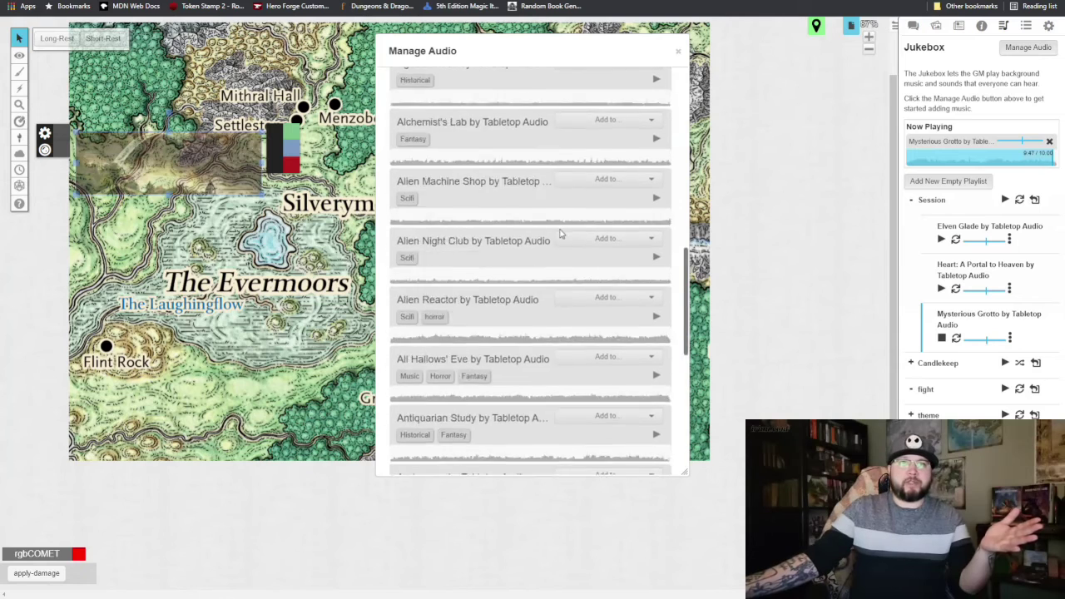
pyautogui.scroll(3, 567, 232)
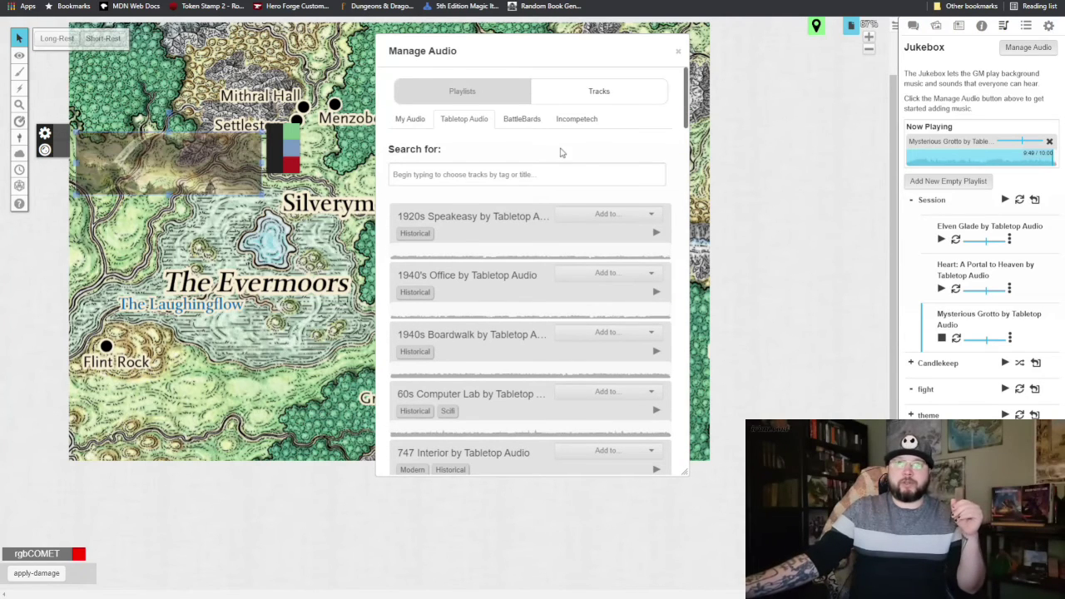
# Look through the uploaded tracks in the My Audio collection and close the audio manager
pyautogui.click(421, 124)
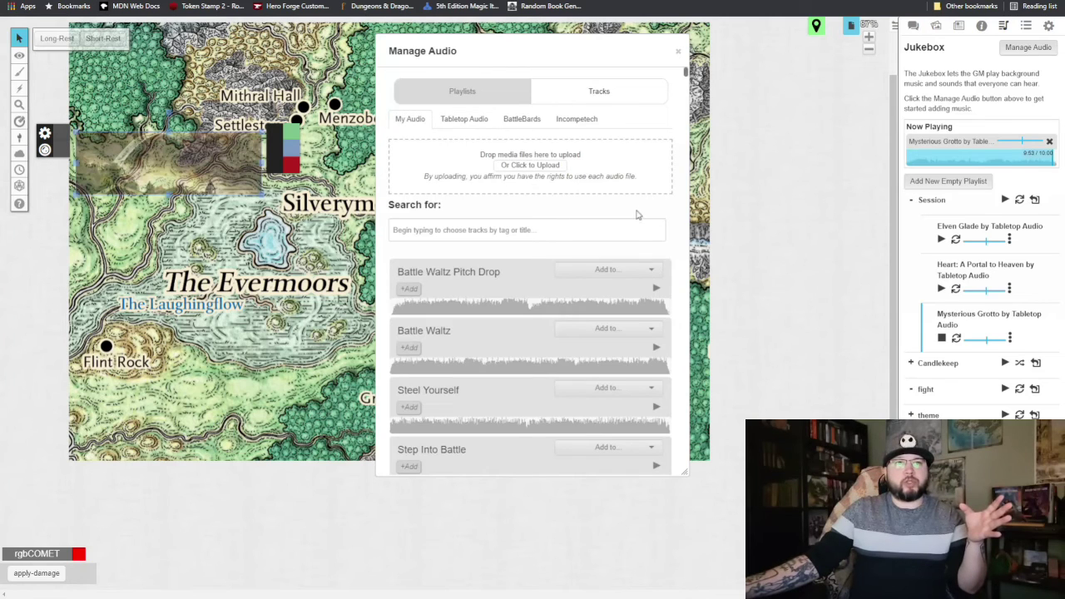
pyautogui.scroll(-6, 636, 215)
pyautogui.scroll(4, 639, 217)
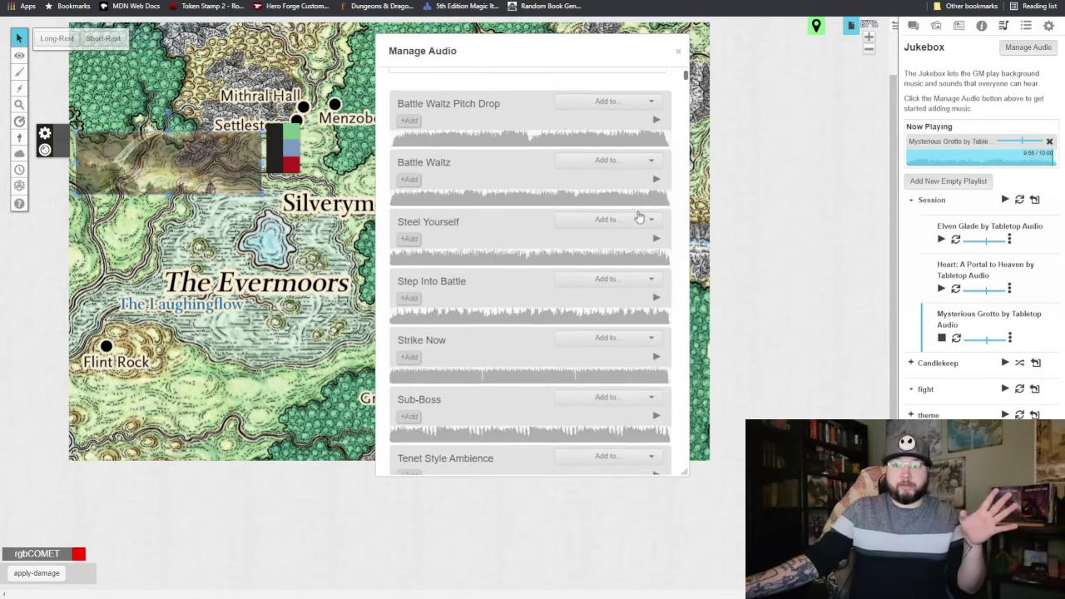
pyautogui.scroll(2, 639, 216)
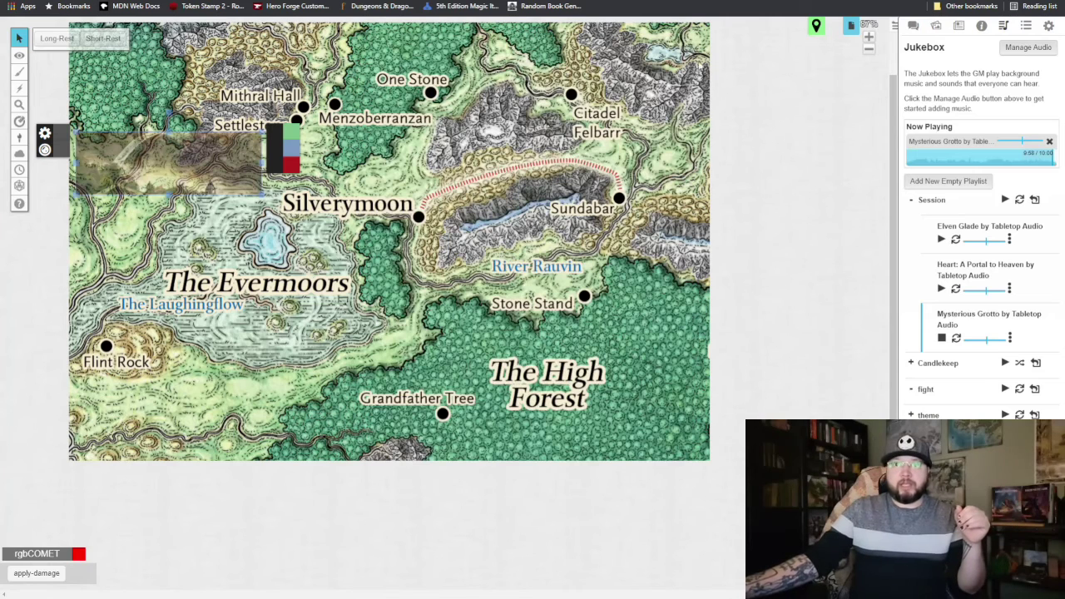
pyautogui.click(678, 51)
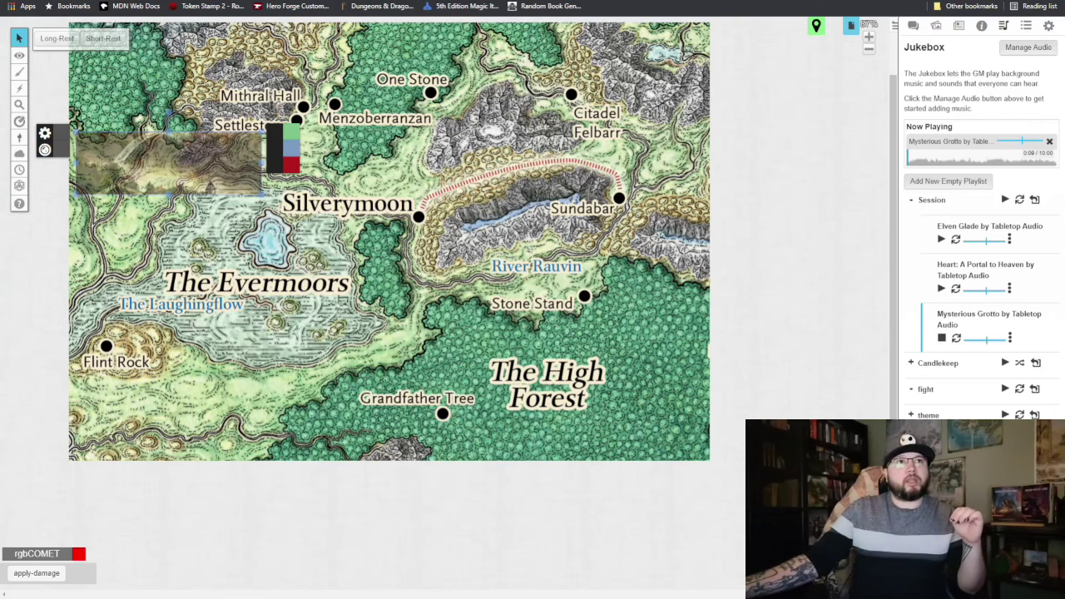
# Return to the prep document in Google Docs and review the session checklist at its beginning
pyautogui.hotkey('ctrl', 'Tab')
pyautogui.scroll(8, 631, 300)
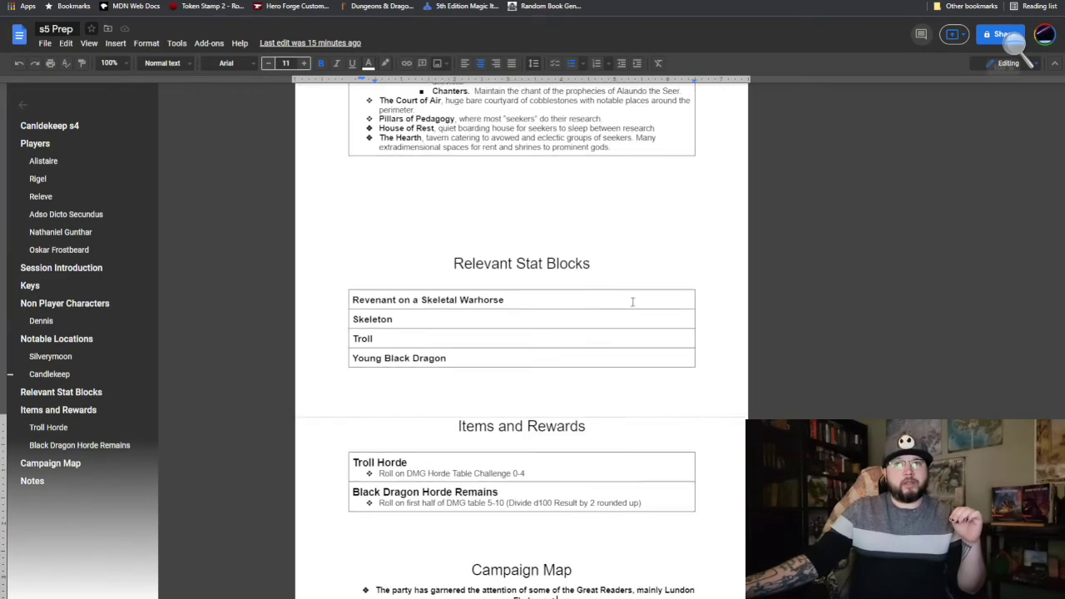
pyautogui.scroll(20, 632, 300)
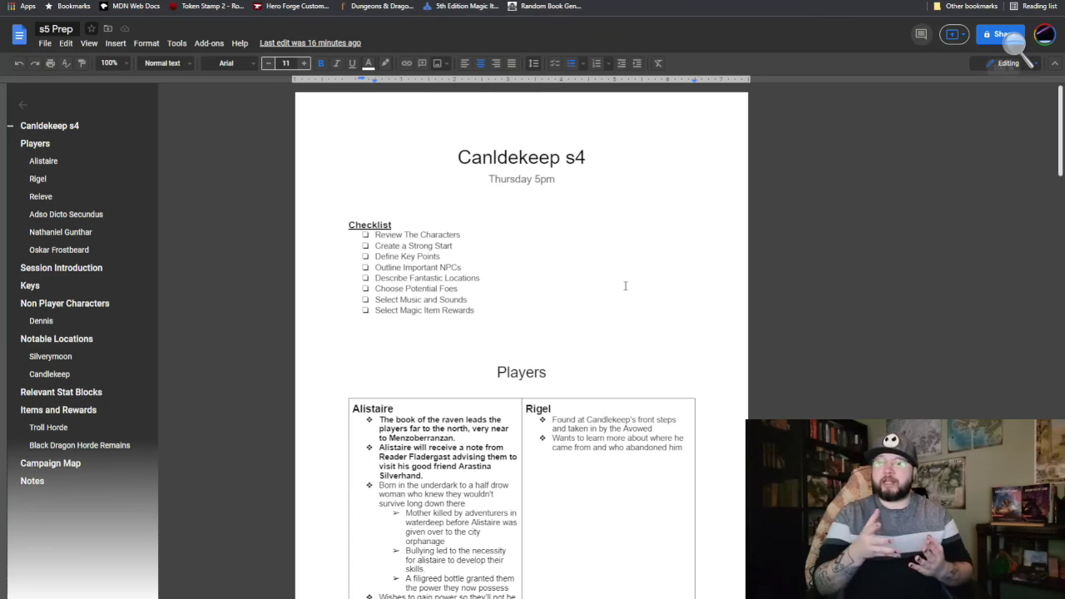
pyautogui.click(635, 315)
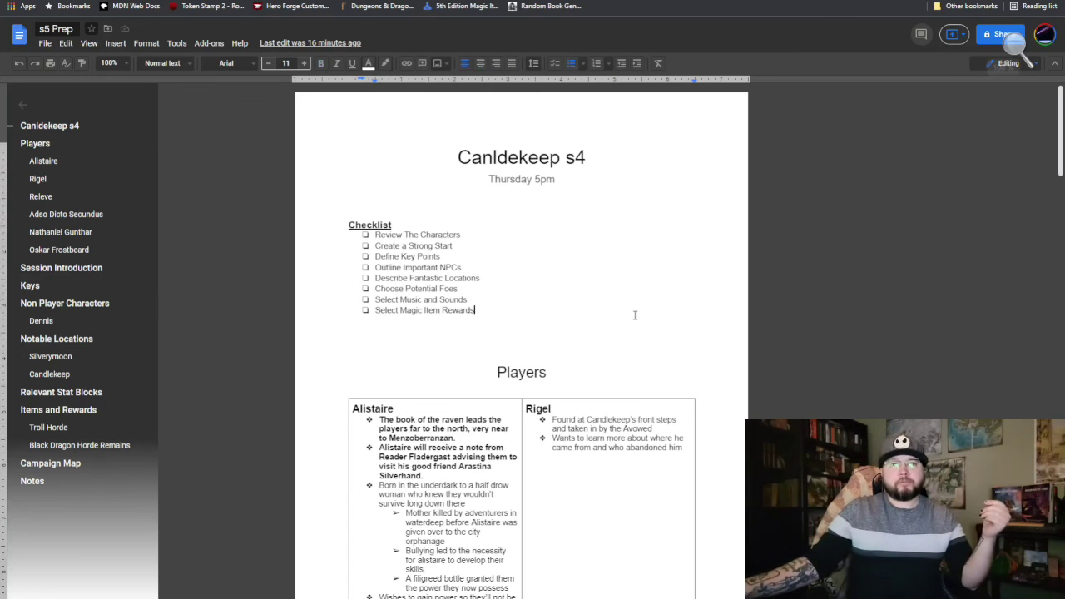
# Revisit the Session Introduction and Keys sections of the prep document
pyautogui.scroll(-8, 634, 315)
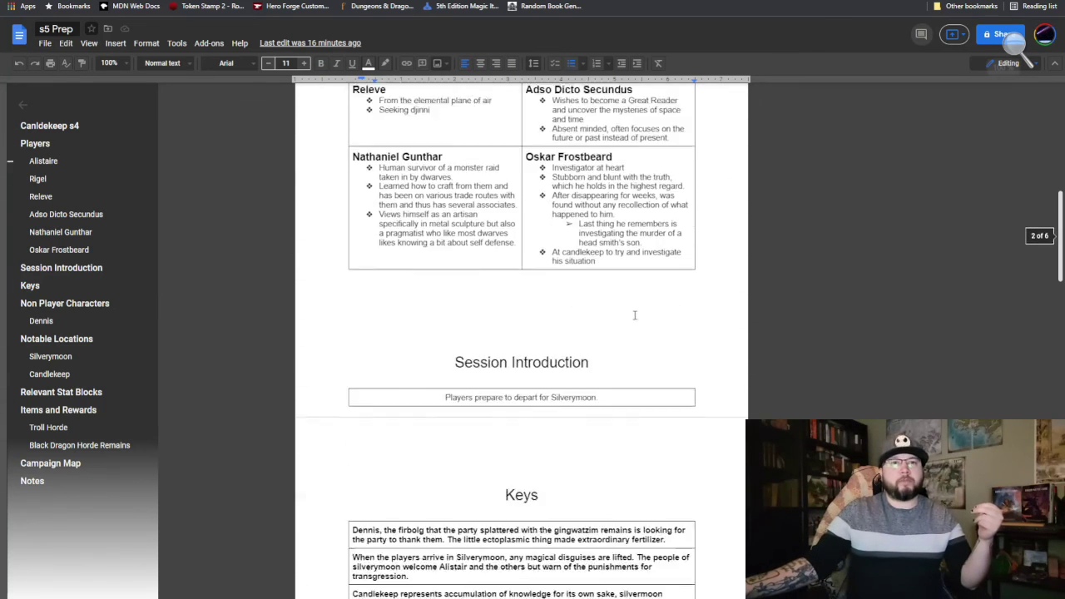
pyautogui.scroll(-3, 634, 315)
pyautogui.click(616, 293)
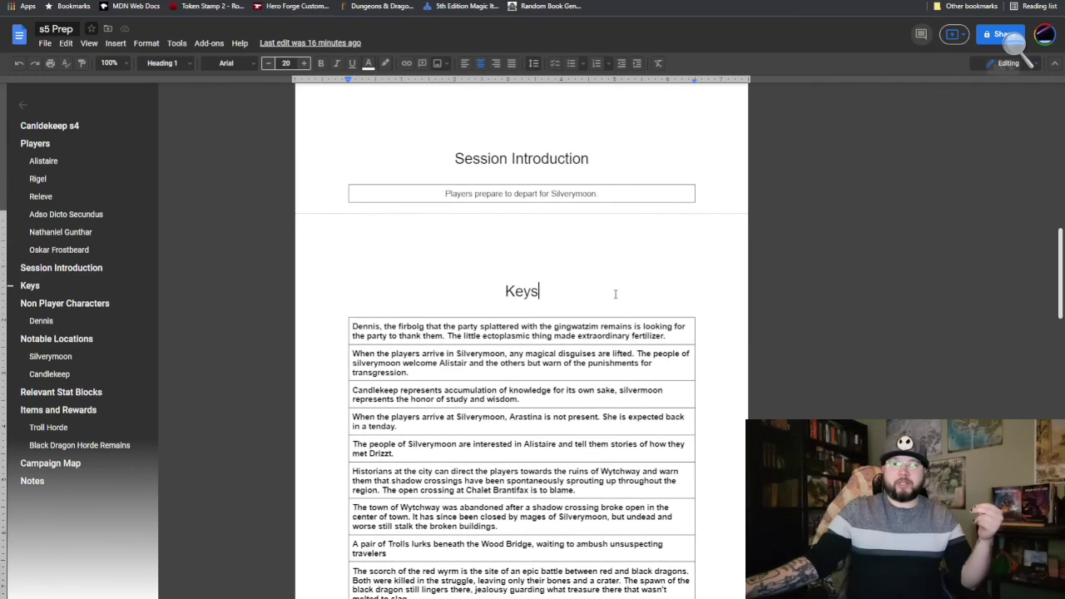